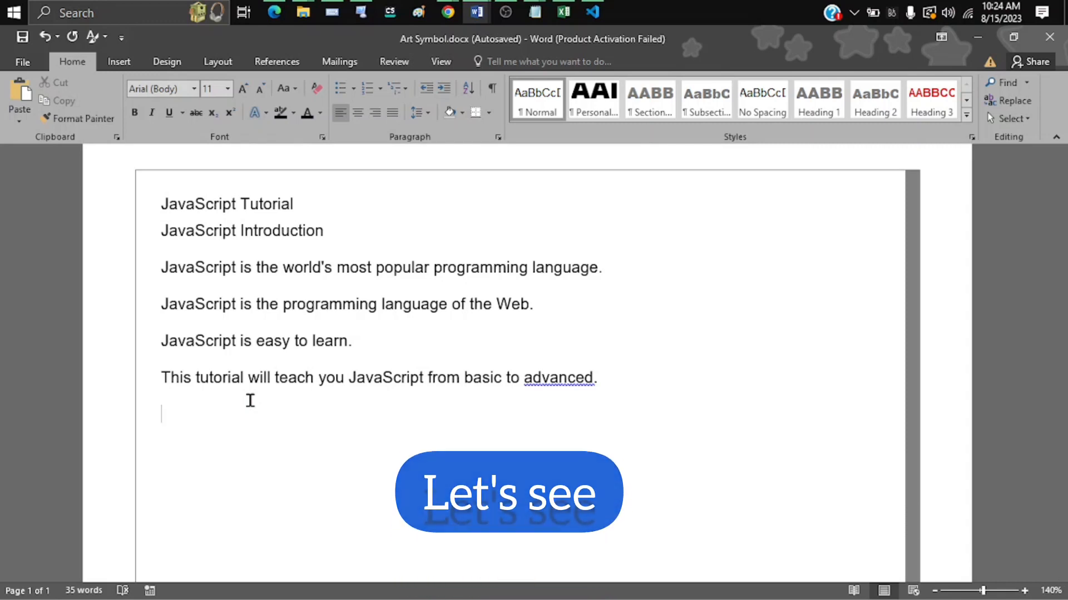
Apply the Heading 1 style to the "JavaScript Tutorial" title, with black text and centred alignment.
scroll(250, 400, down, 2)
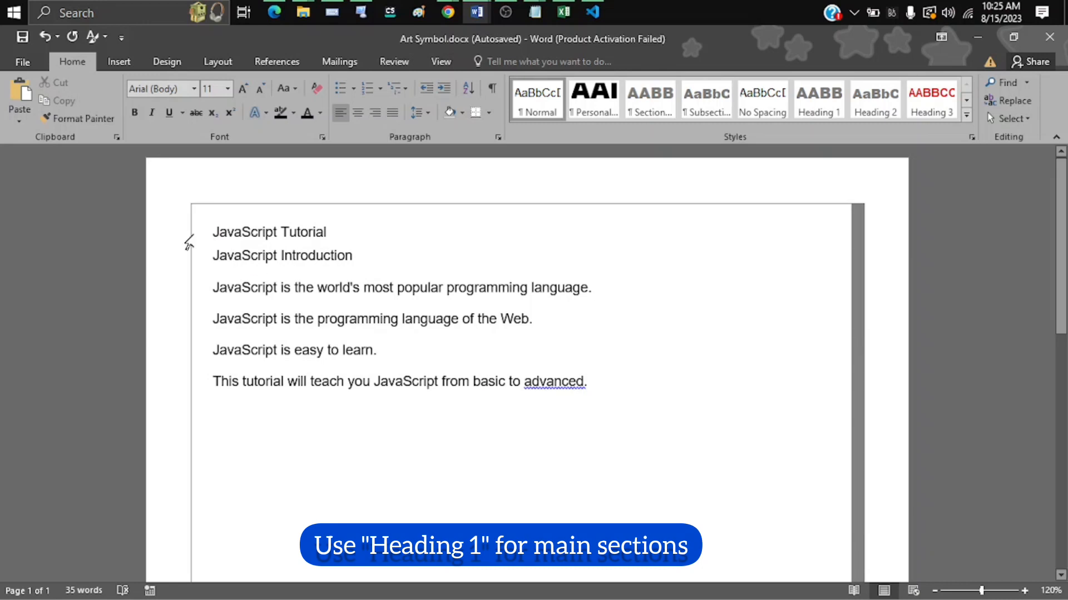
triple_click(215, 233)
click(812, 113)
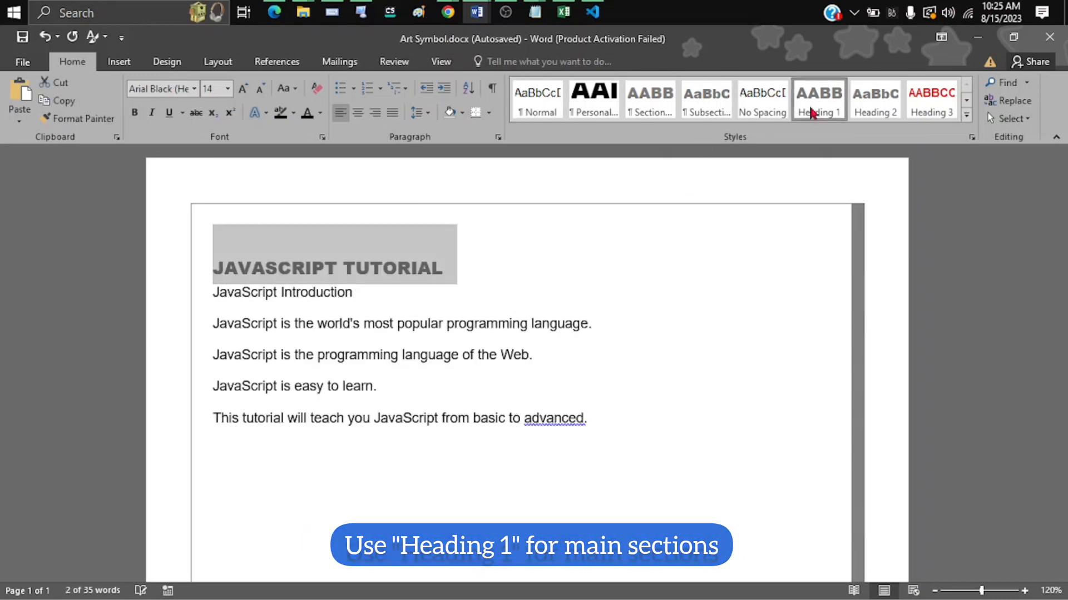
click(307, 114)
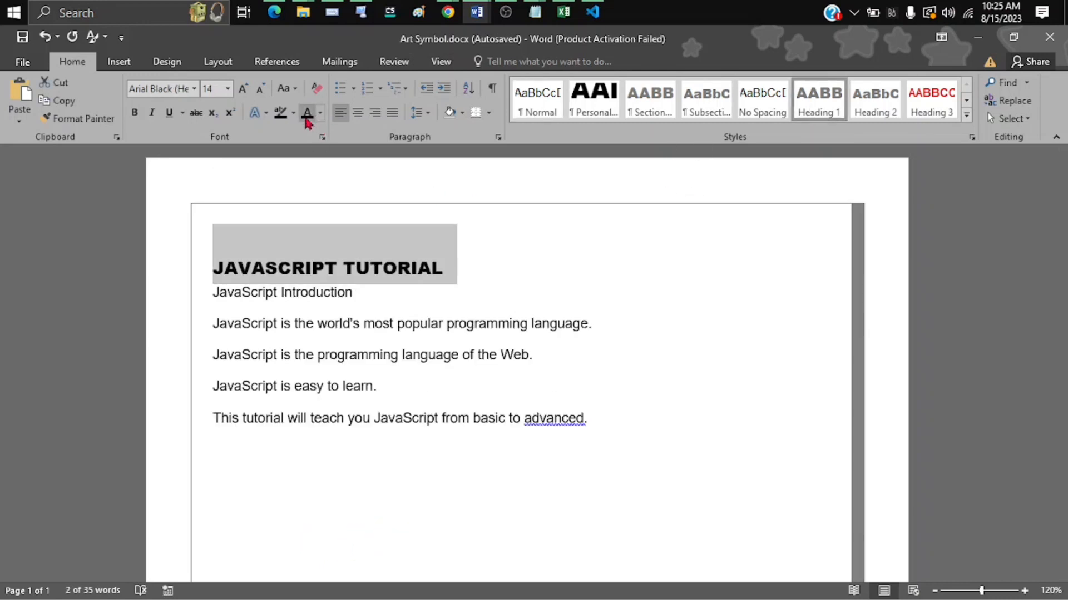
click(358, 114)
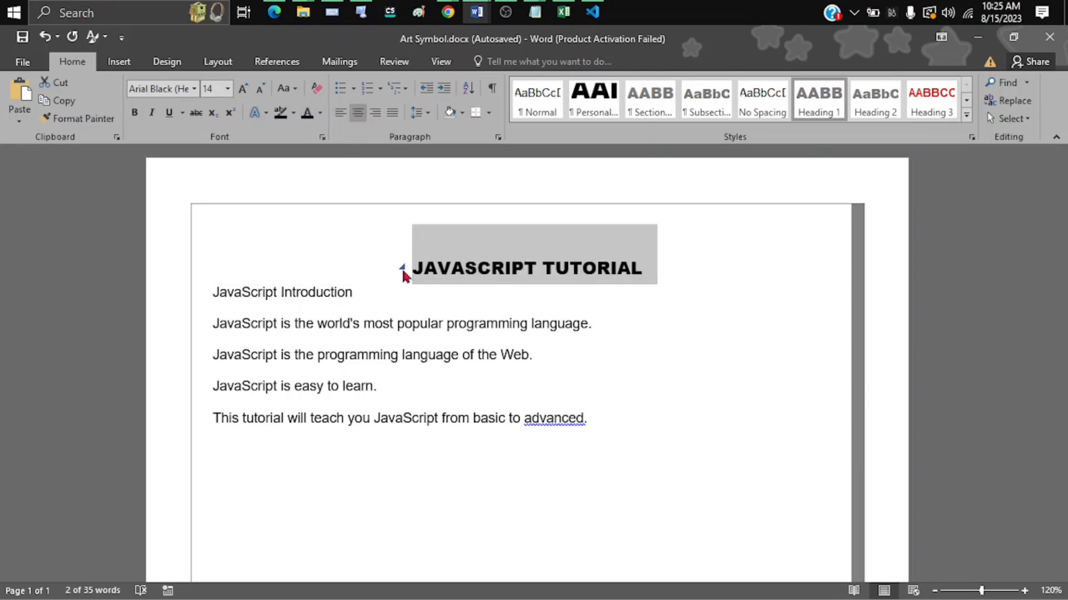
Apply the Heading 2 style to the "JavaScript Introduction" line and justify it.
triple_click(314, 293)
click(875, 100)
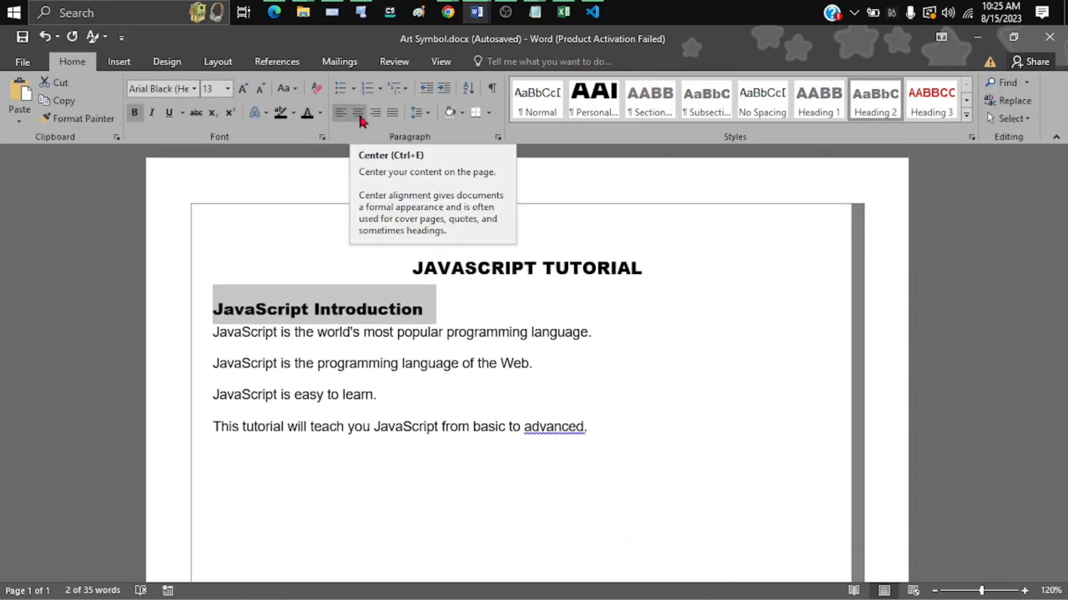
click(394, 113)
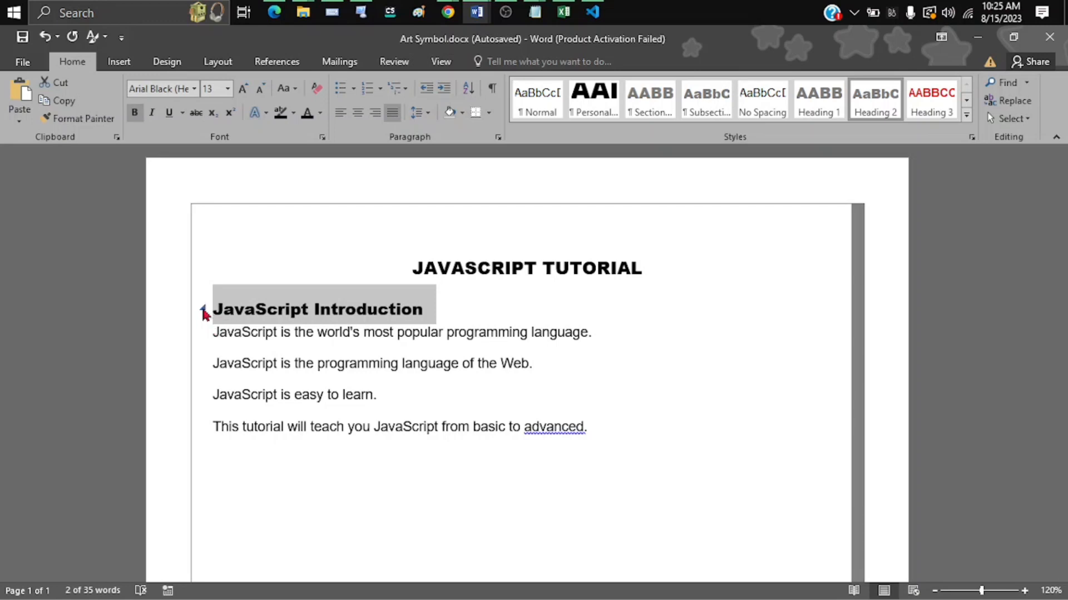
Format the four text lines below the JavaScript Introduction heading as a round-bulleted list.
drag(592, 432, 215, 334)
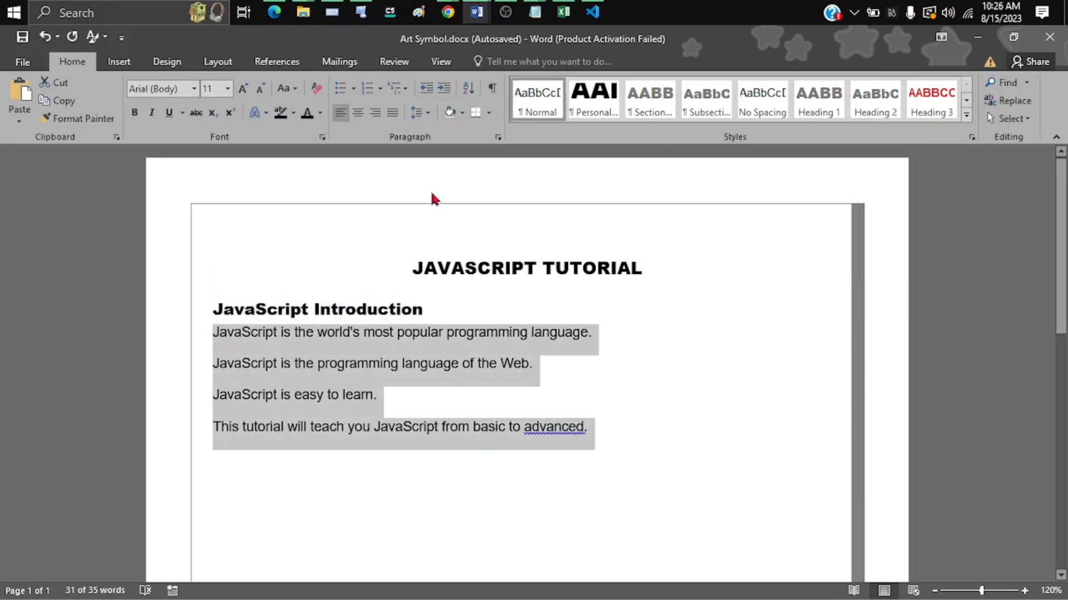
click(354, 88)
click(391, 287)
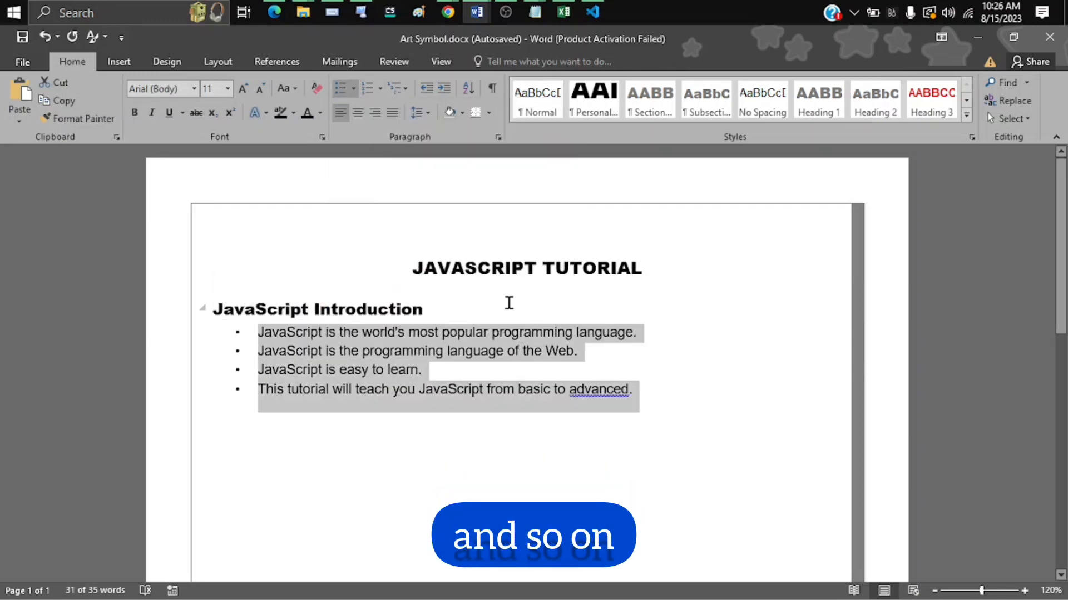
Collapse and re-expand the content under the JavaScript Tutorial and JavaScript Introduction headings.
click(405, 286)
click(406, 273)
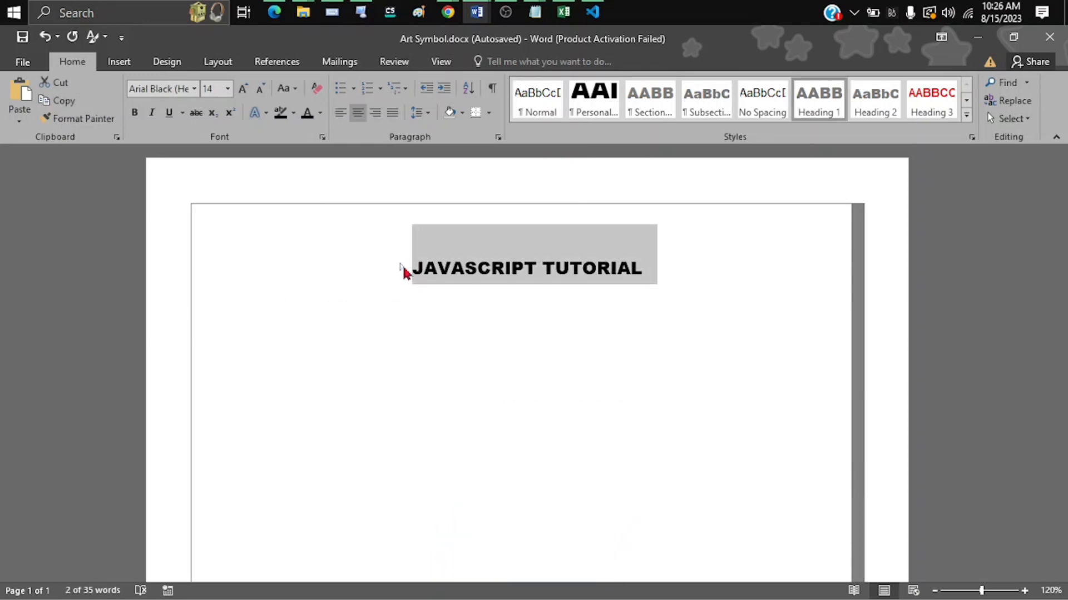
click(403, 269)
click(205, 312)
click(205, 312)
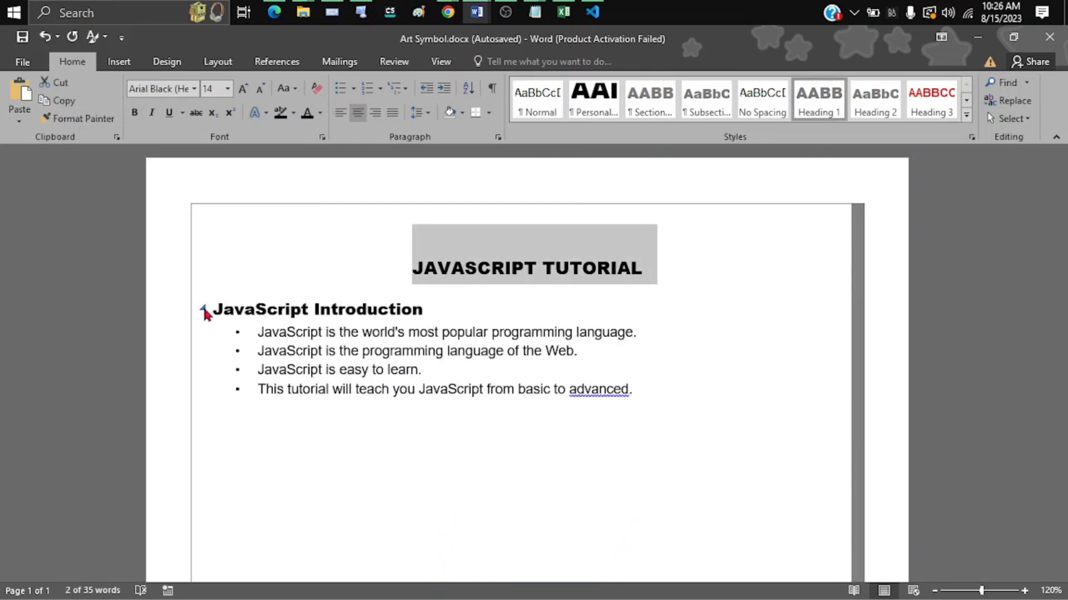
Insert an Automatic Table 1 table of contents at the very beginning of the document.
click(342, 519)
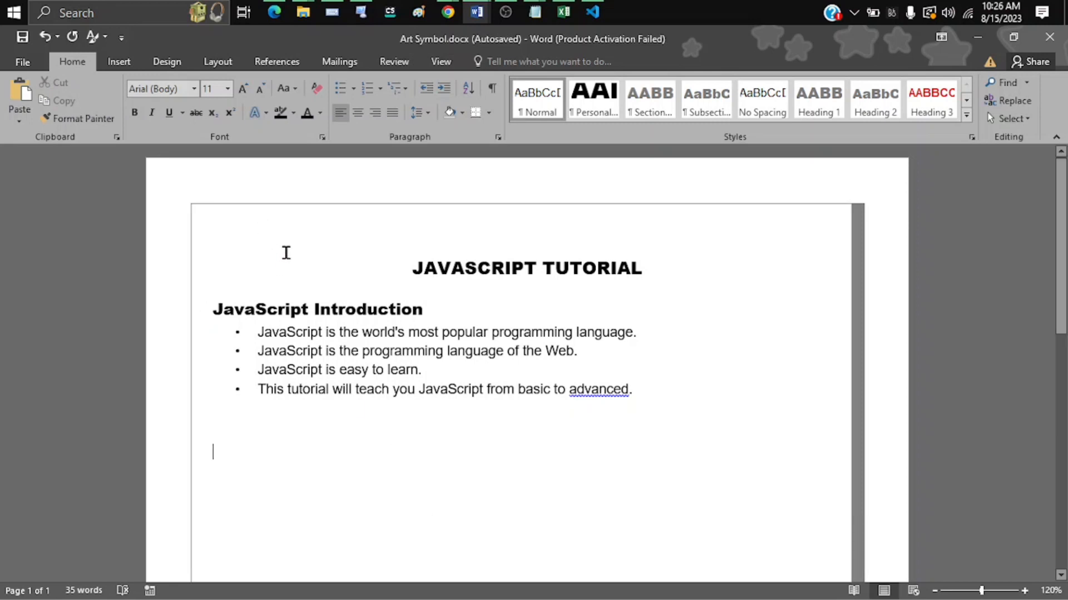
key(ctrl+Home)
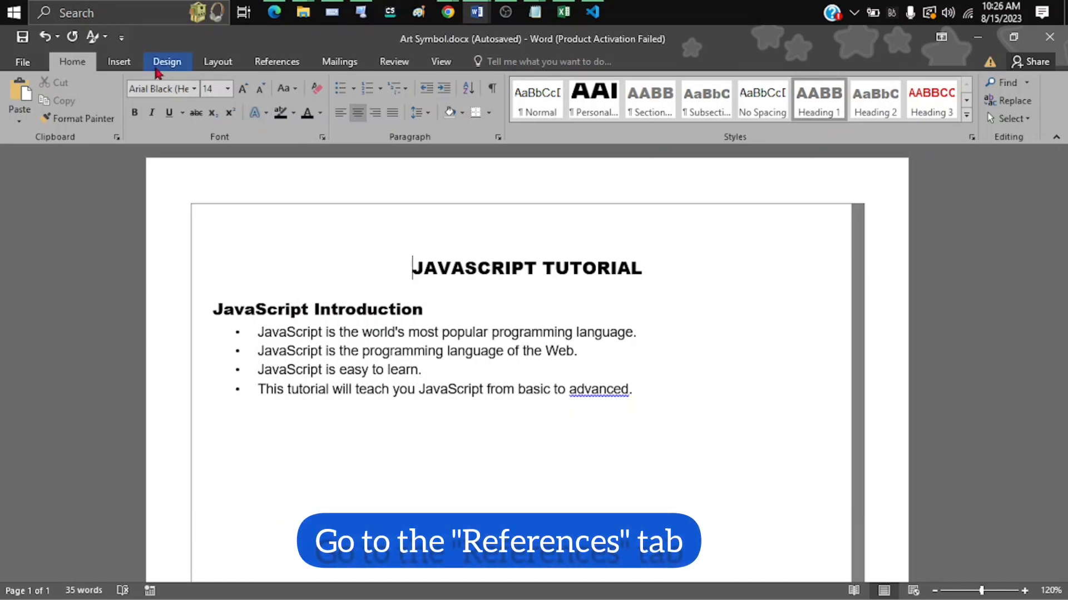
click(278, 63)
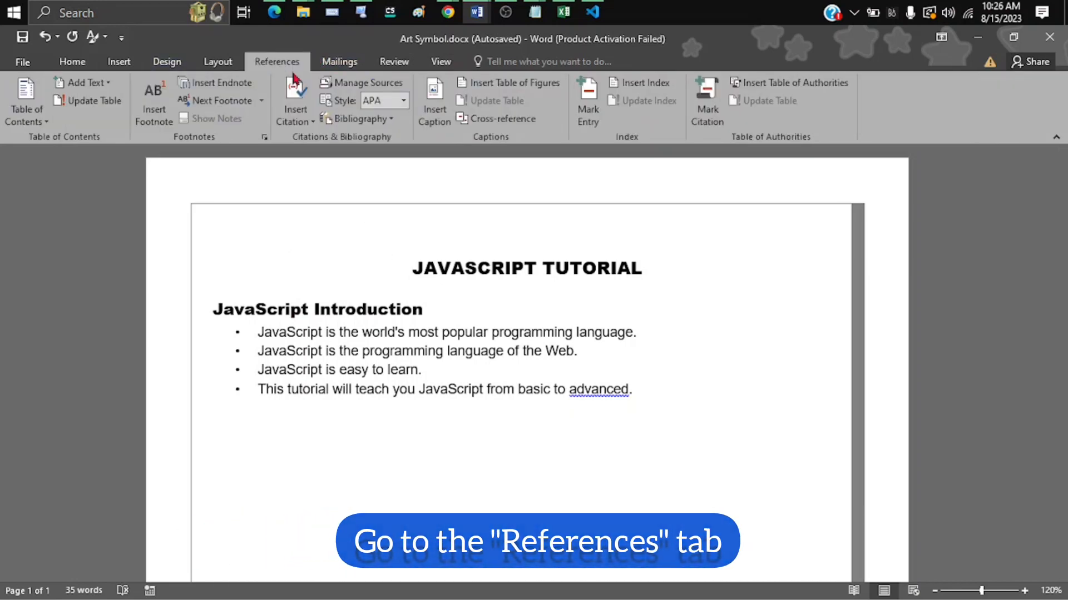
click(21, 106)
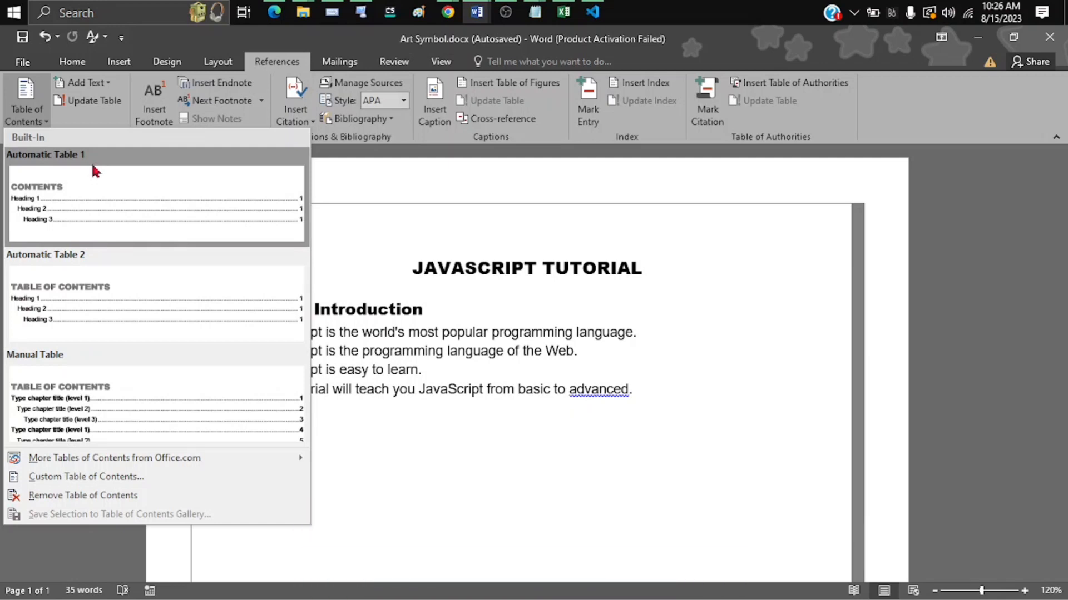
click(89, 220)
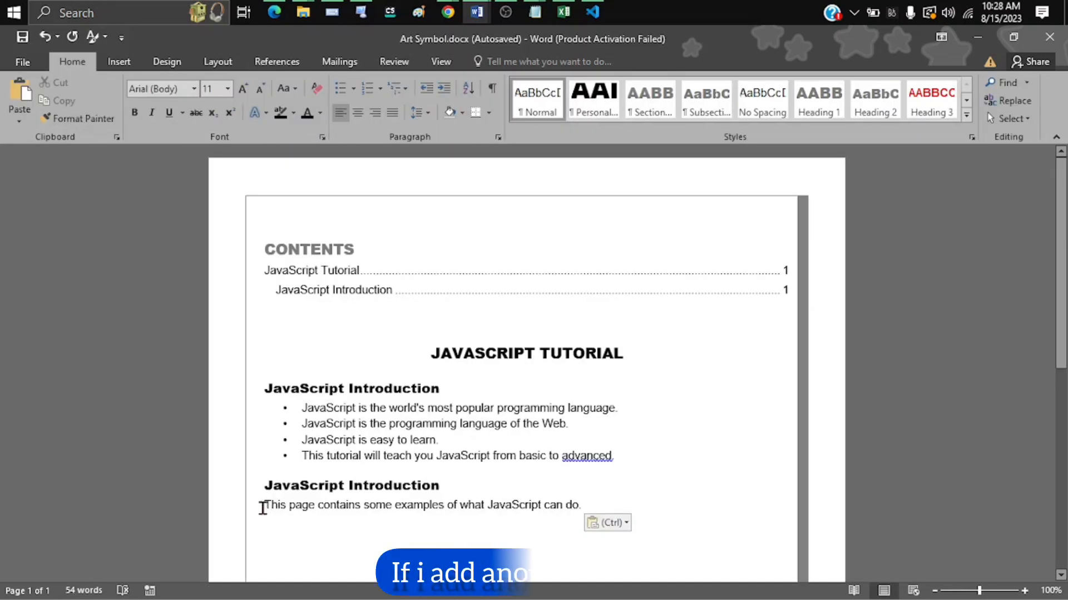
Give the line "This page contains some examples of what JavaScript can do." a square bullet.
click(353, 89)
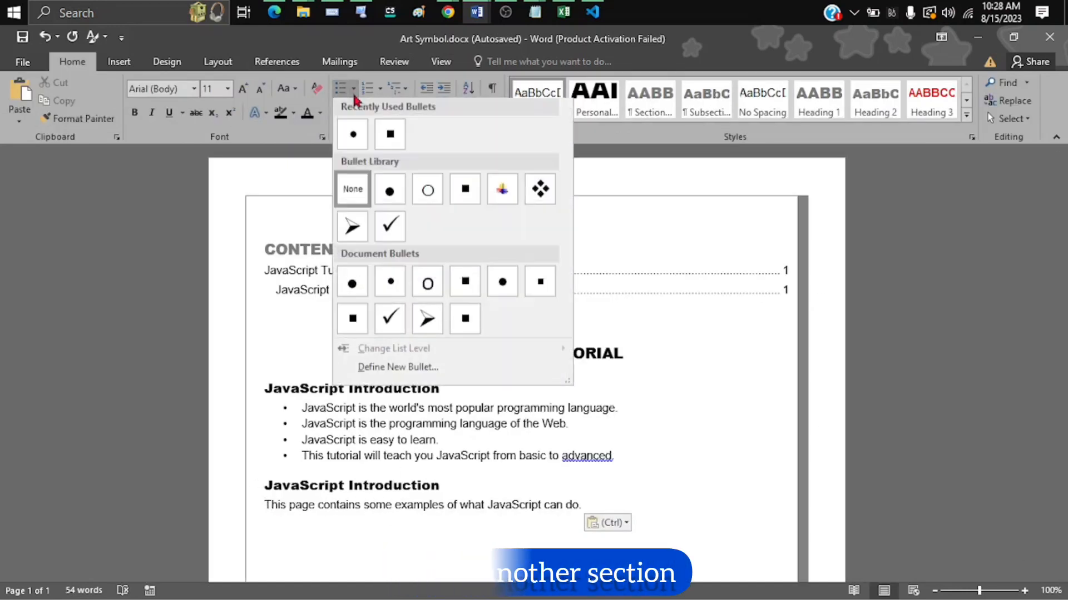
click(464, 288)
ctrl+scroll(704, 504, down, 1)
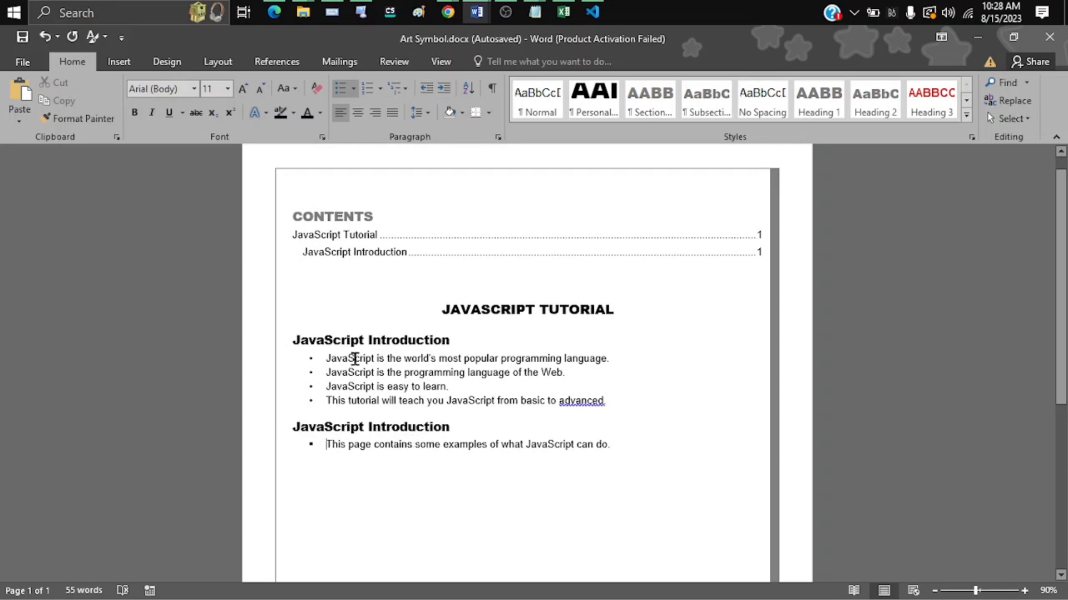
Append "part-1" to the second JavaScript Introduction heading.
click(454, 433)
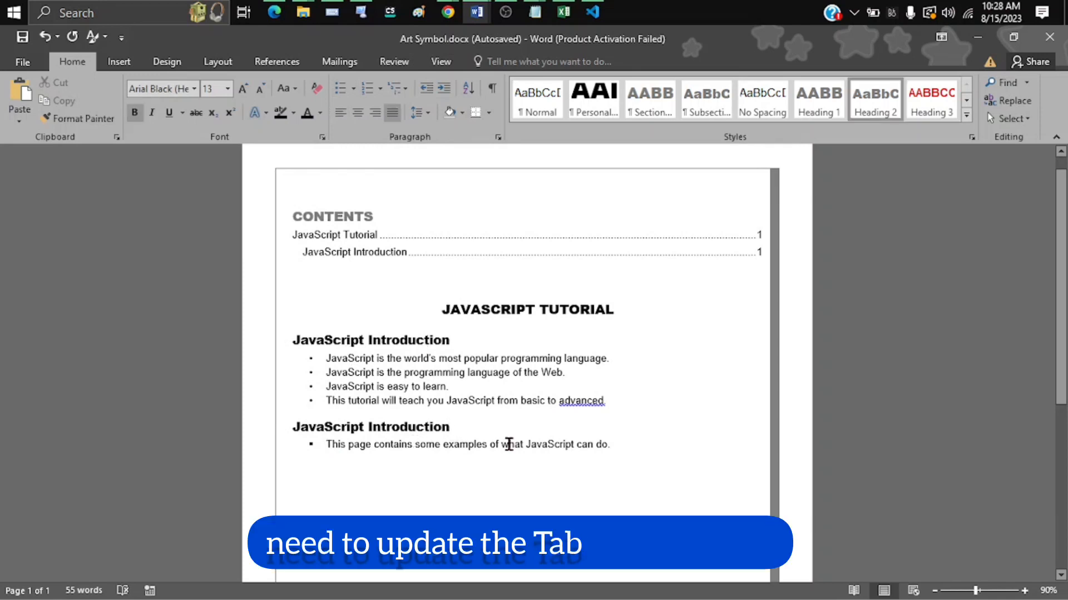
text(1)
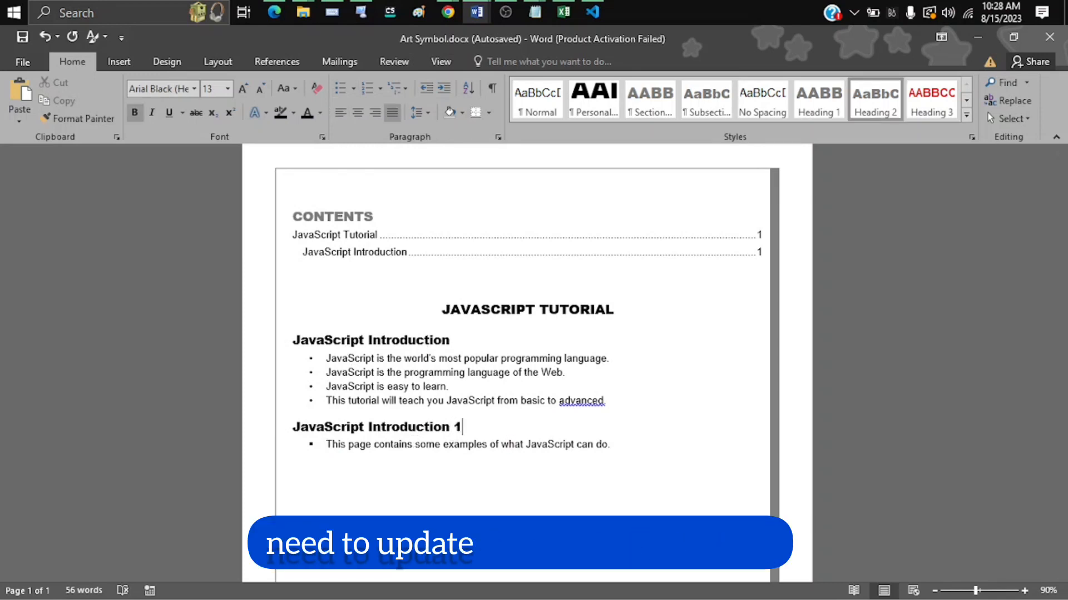
key(BackSpace)
text(part-1)
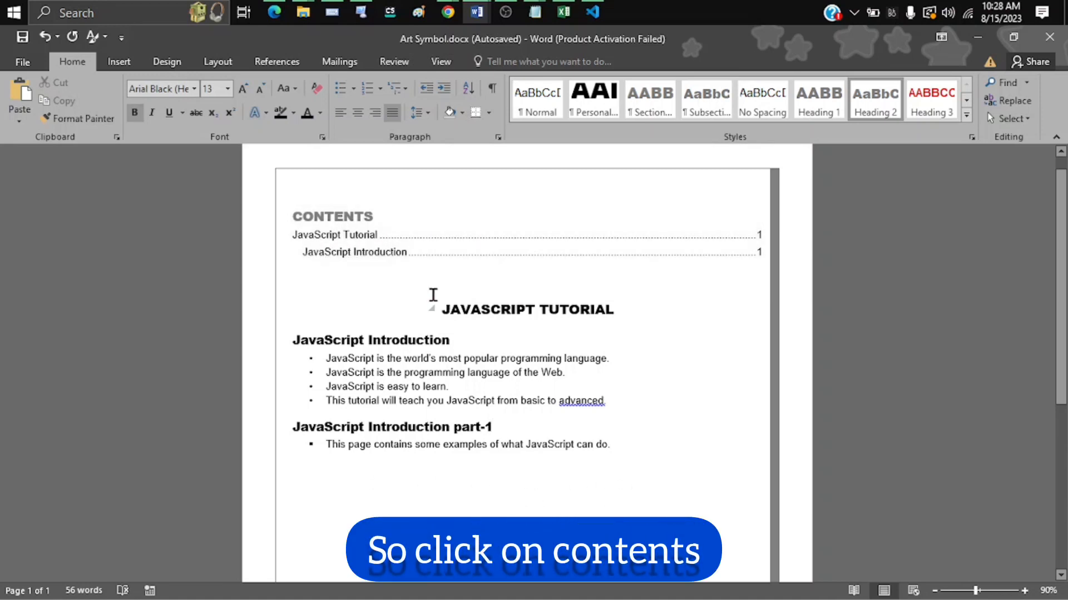
drag(437, 306, 642, 317)
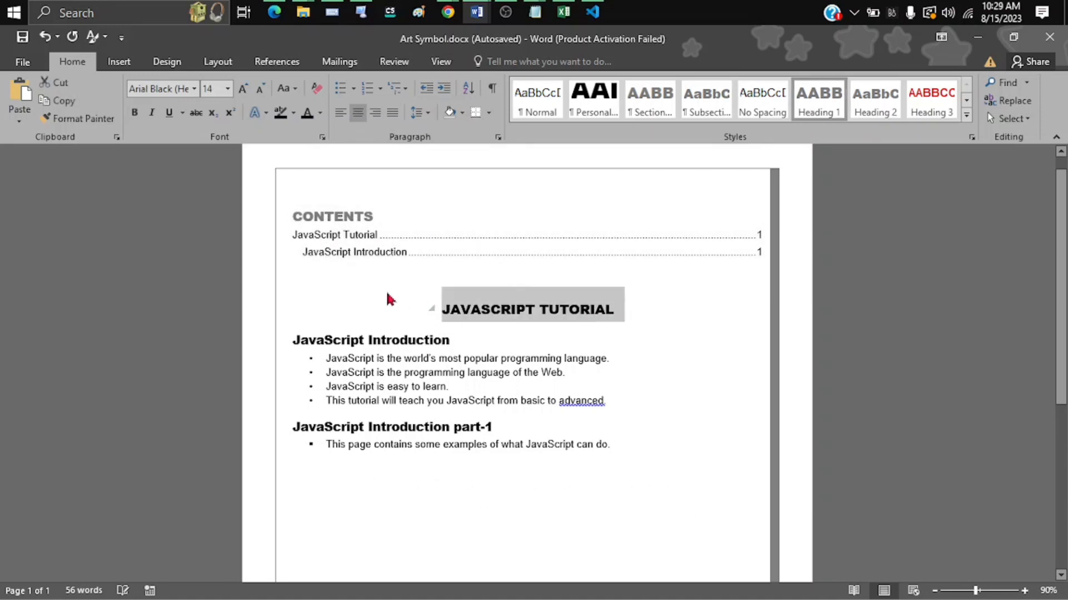
drag(299, 264, 400, 259)
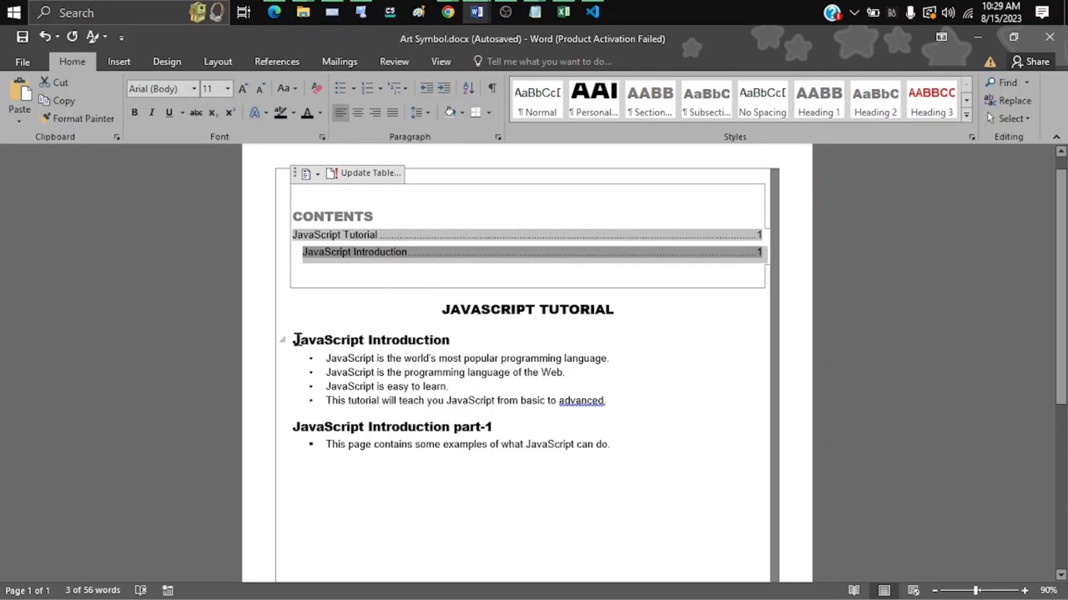
drag(296, 338, 492, 337)
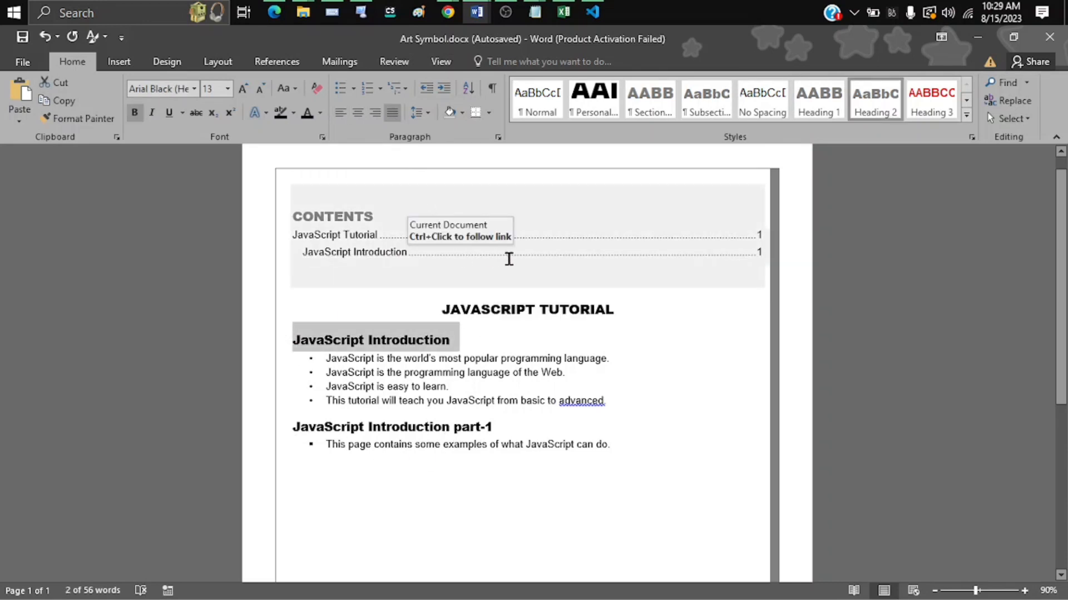
Update the entire table of contents with the JavaScript Introduction part-1 heading.
click(371, 214)
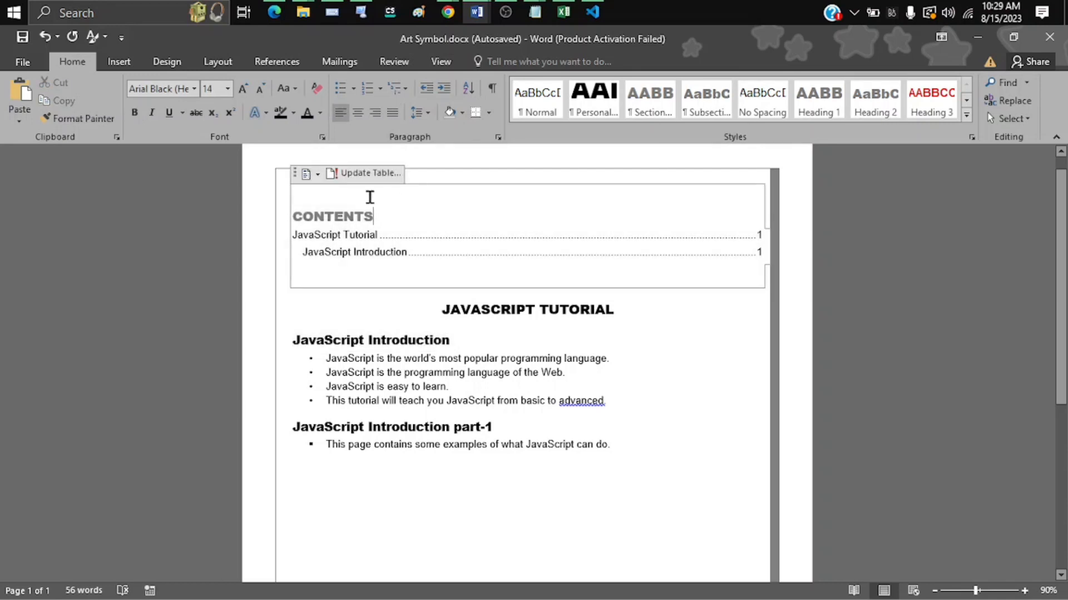
click(339, 176)
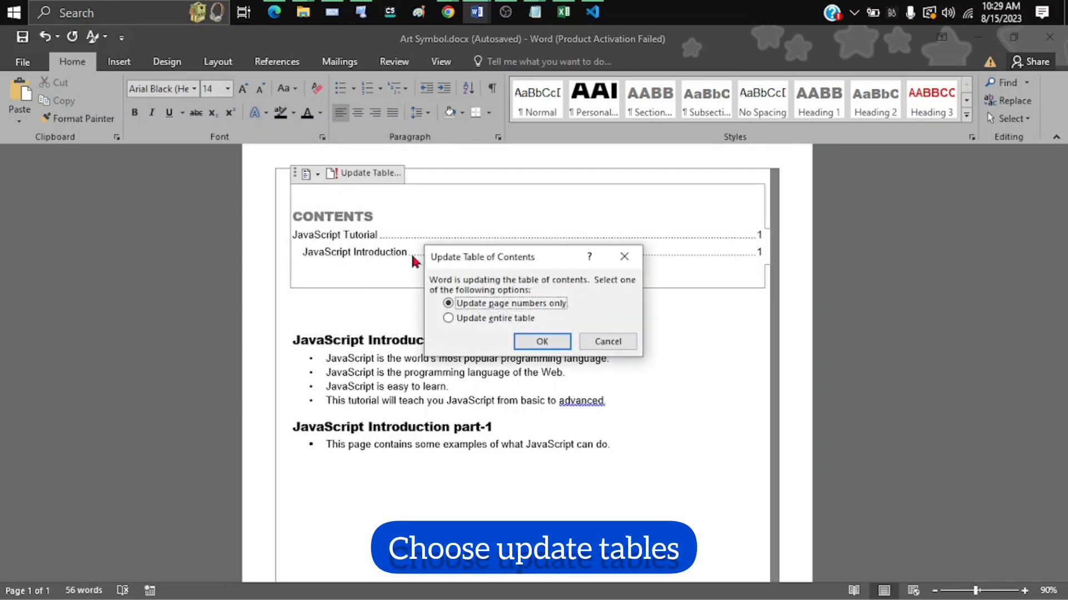
click(449, 319)
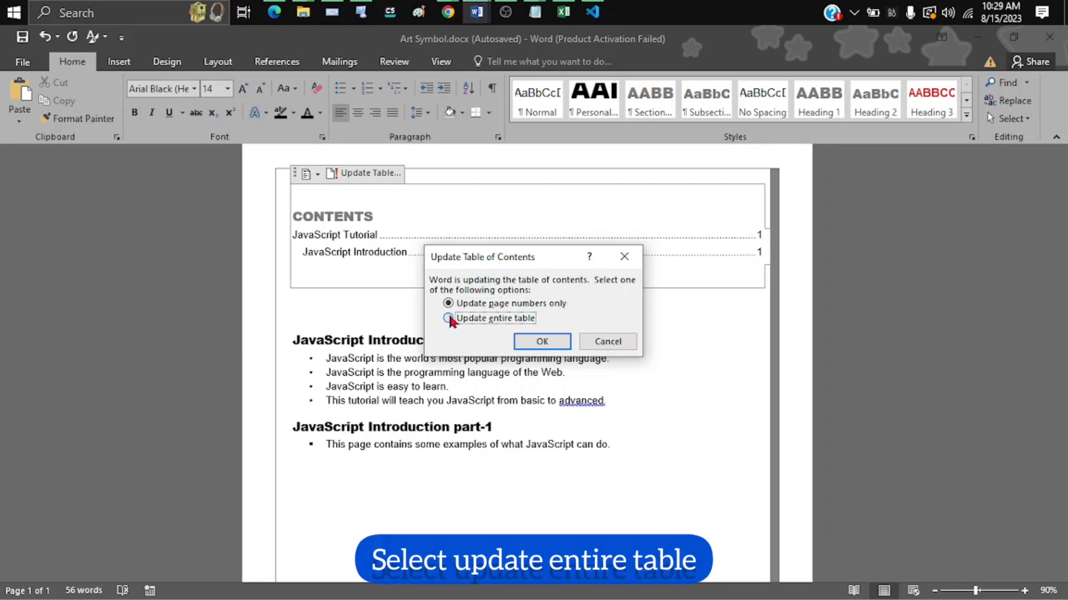
click(541, 346)
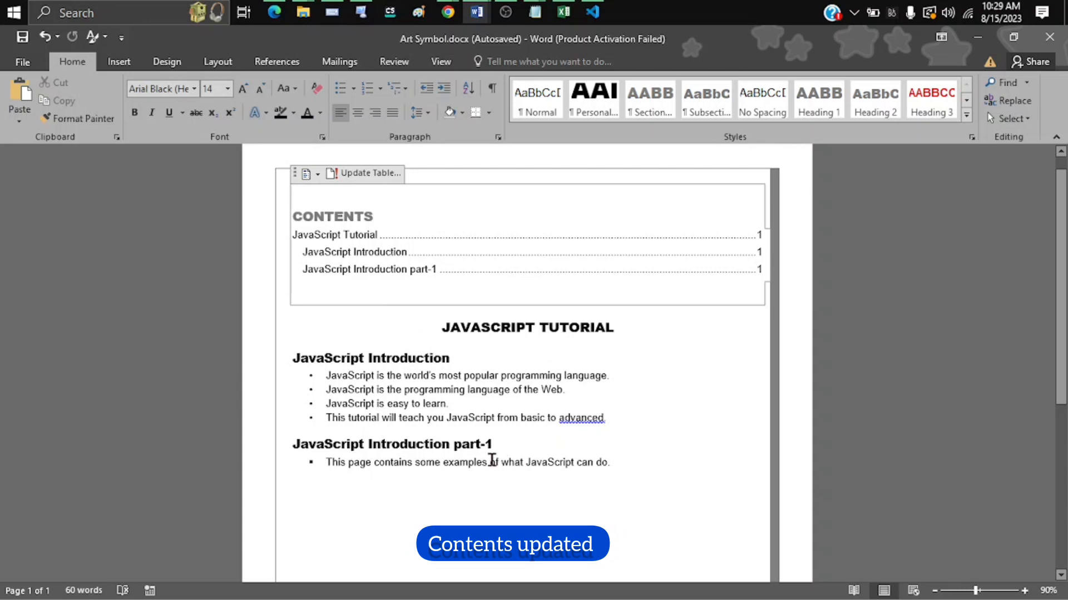
Add an "example" line in the Heading 3 style below the last bullet of the first JavaScript Introduction section.
click(654, 425)
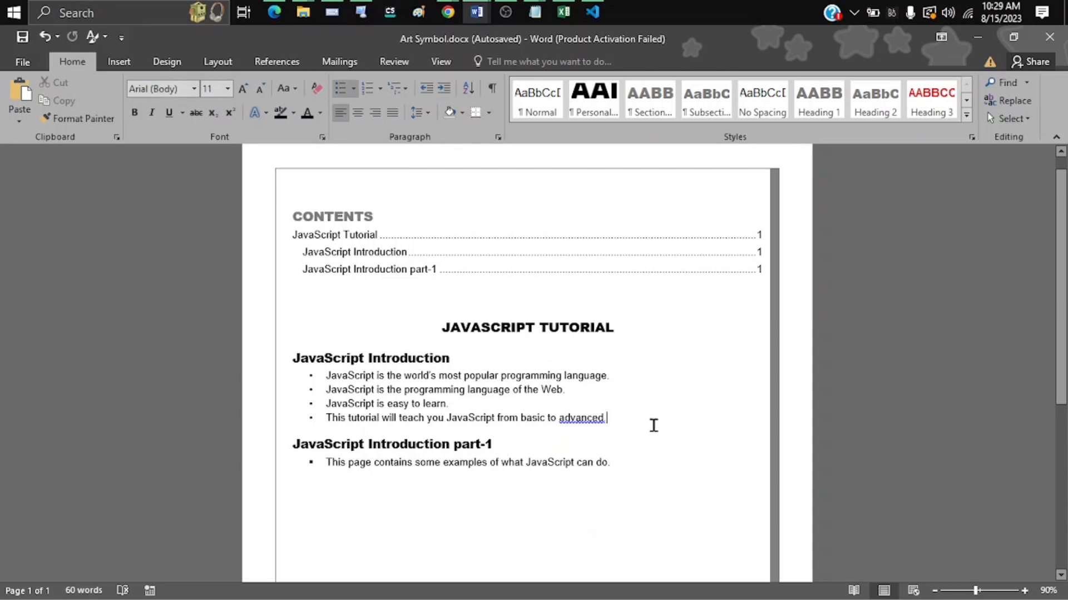
key(shift+Return)
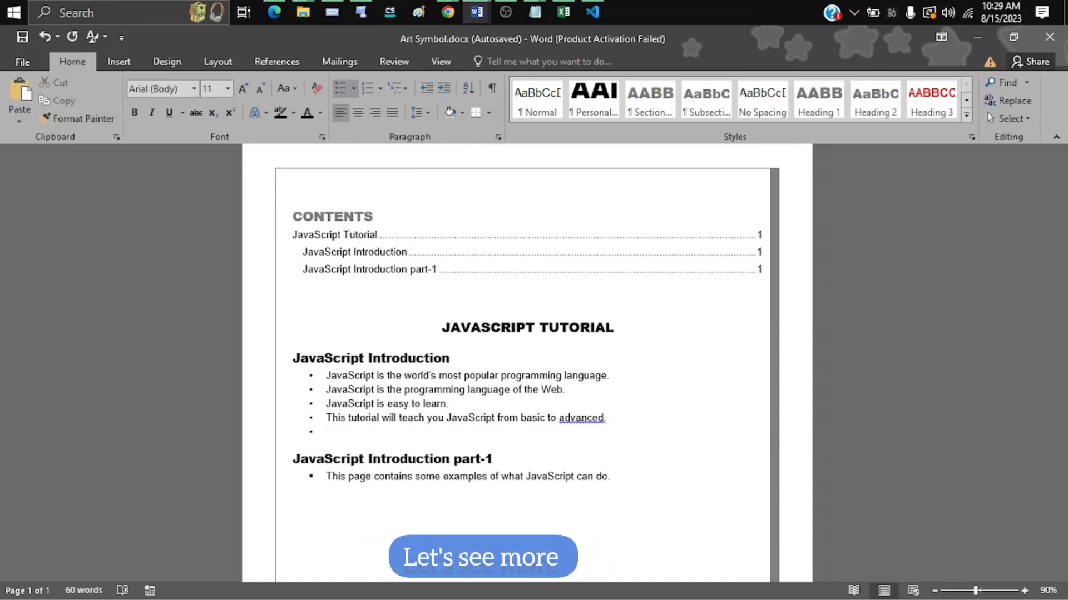
click(931, 112)
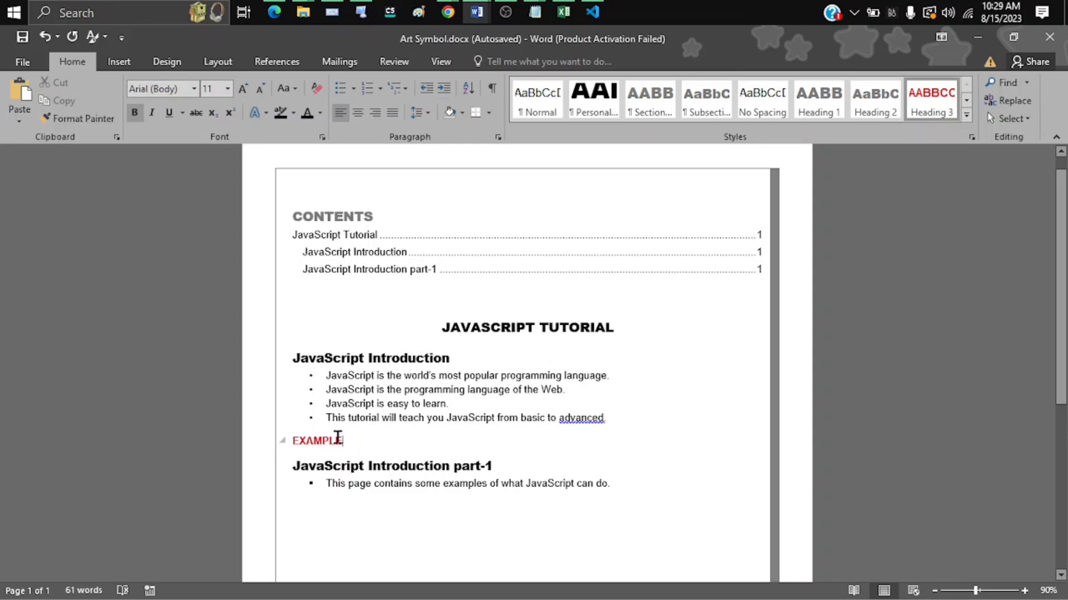
Refresh the entire table of contents to include the example subheading.
click(336, 216)
click(360, 174)
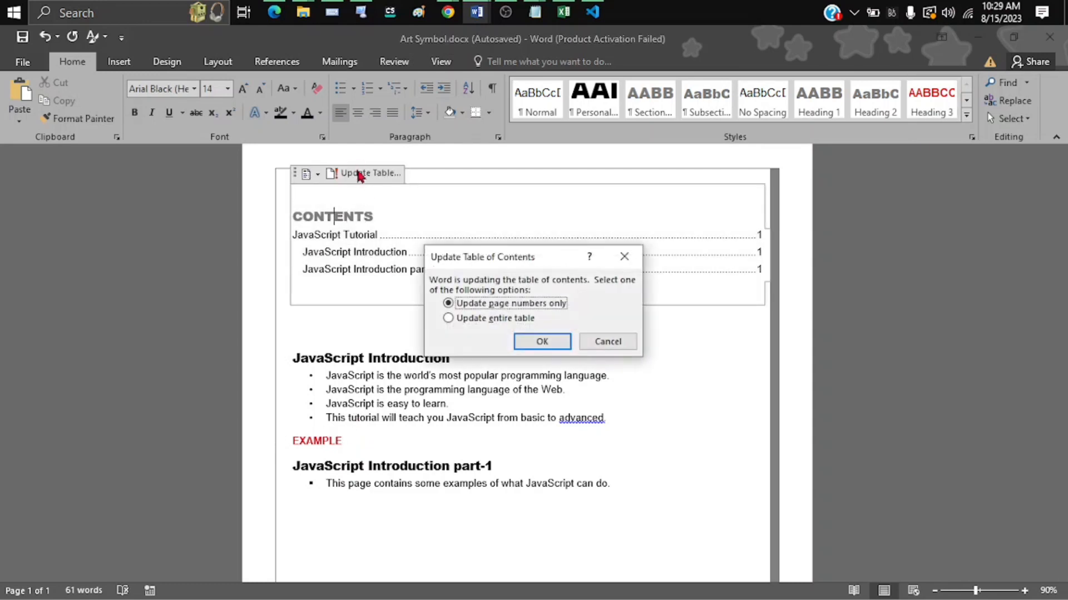
click(490, 318)
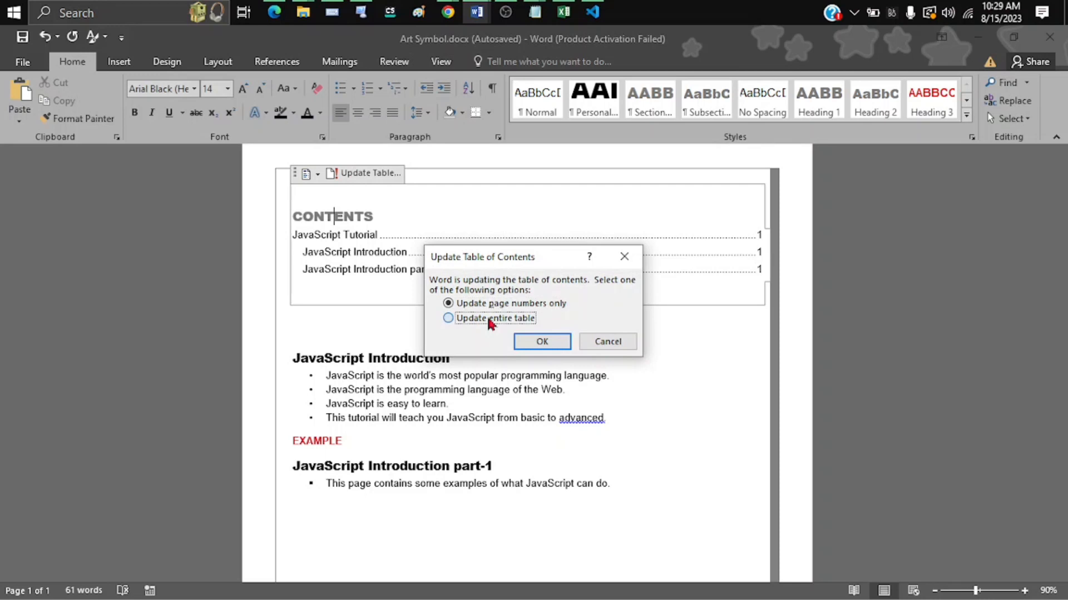
click(542, 341)
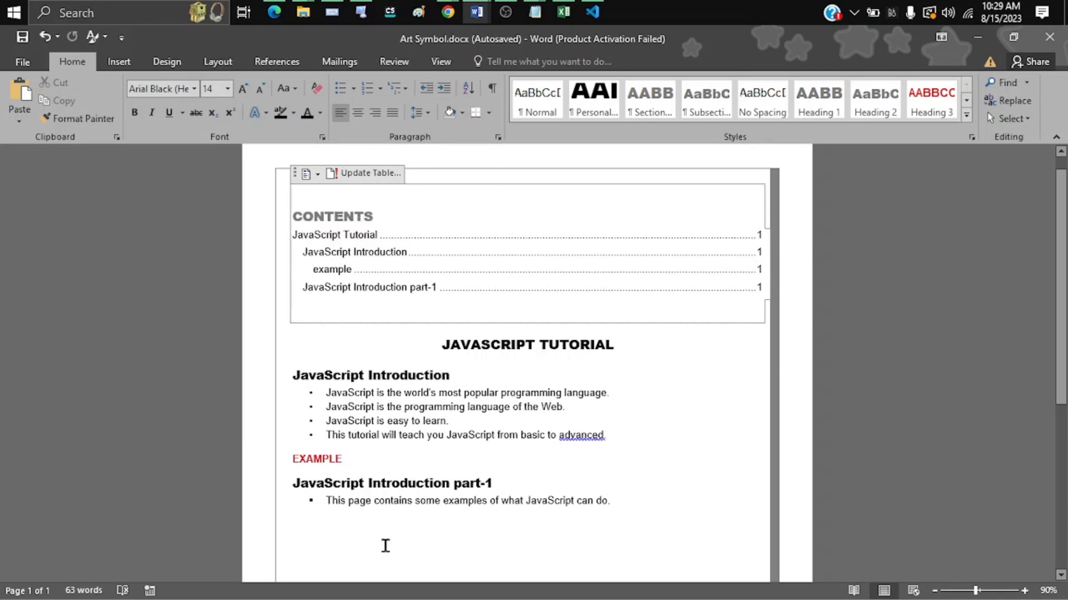
Collapse and re-expand the JavaScript Tutorial heading, and collapse the first JavaScript Introduction section.
click(432, 346)
click(432, 345)
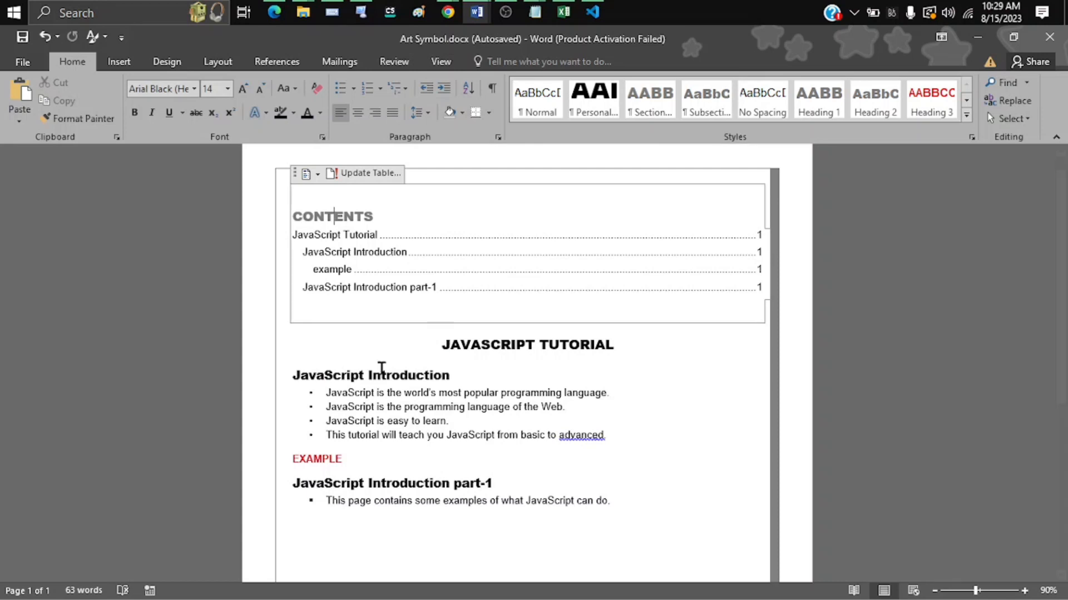
click(281, 376)
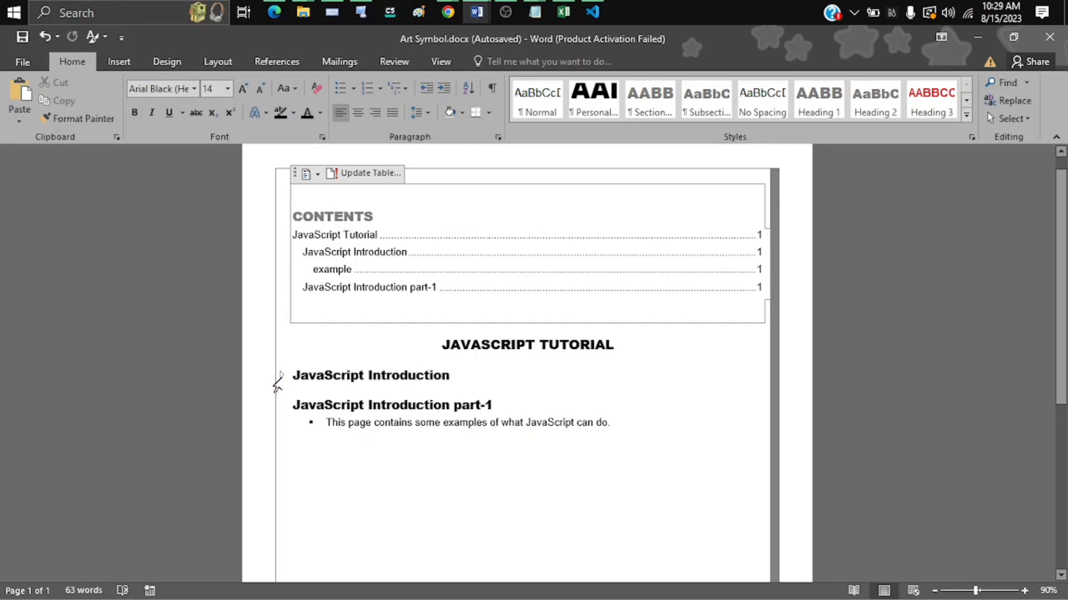
Expand the first JavaScript Introduction section and collapse the JavaScript Introduction part-1 section.
click(277, 383)
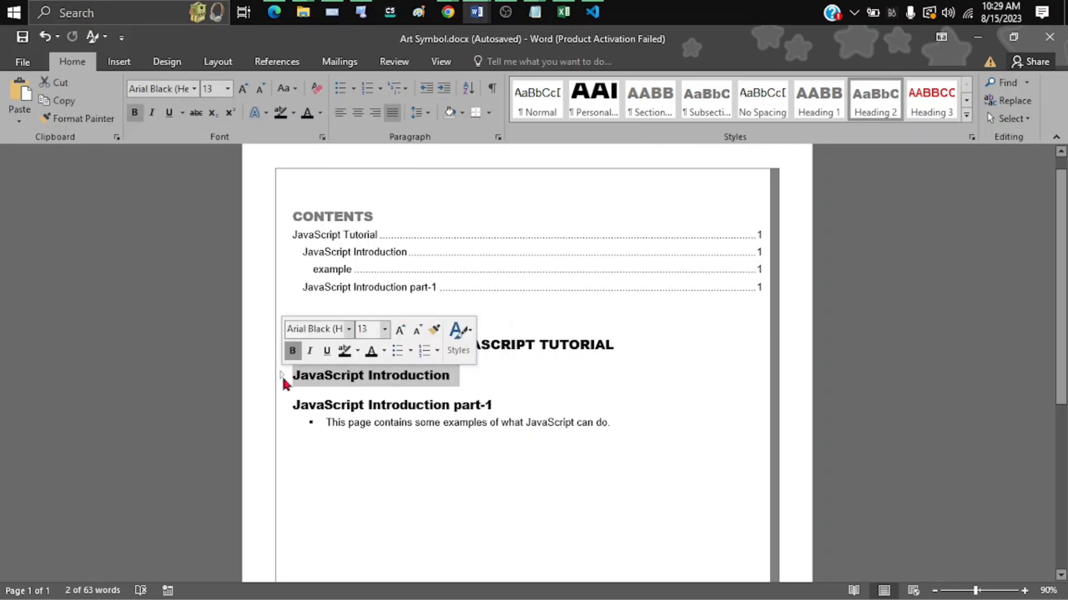
click(282, 376)
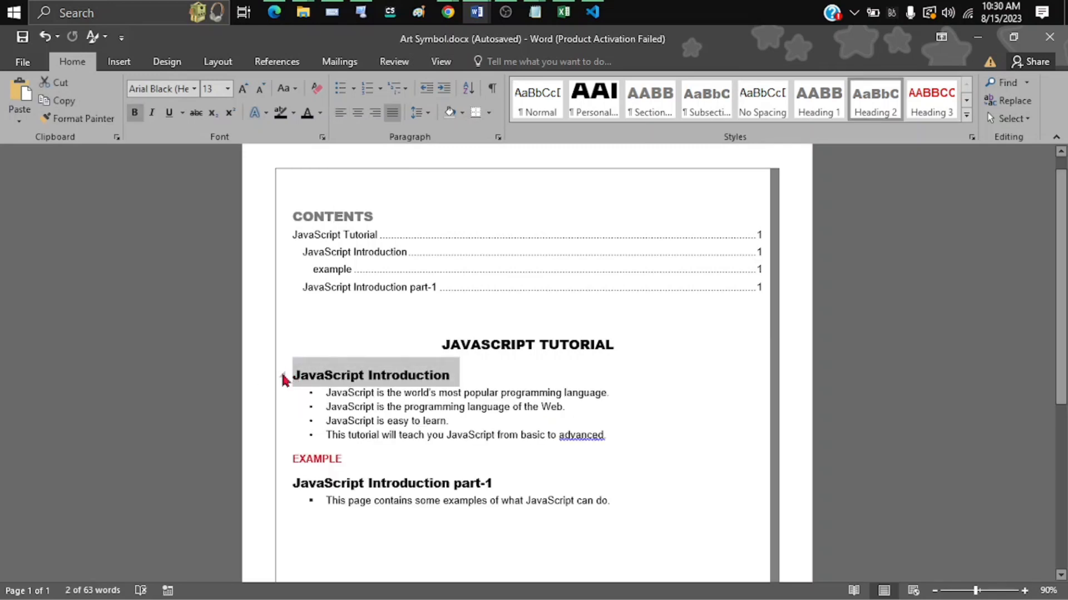
click(283, 483)
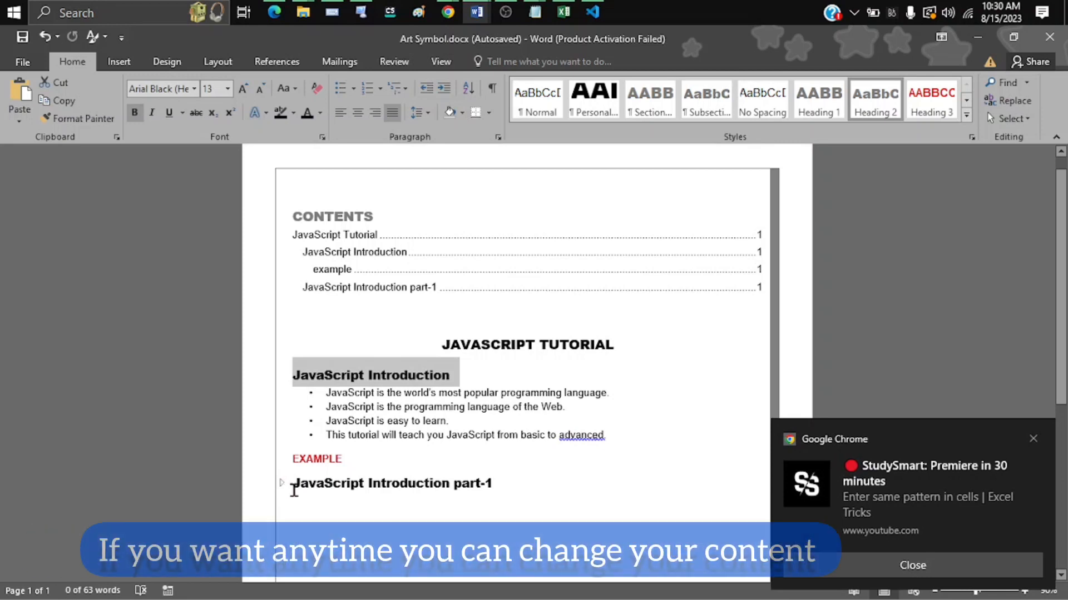
click(1033, 439)
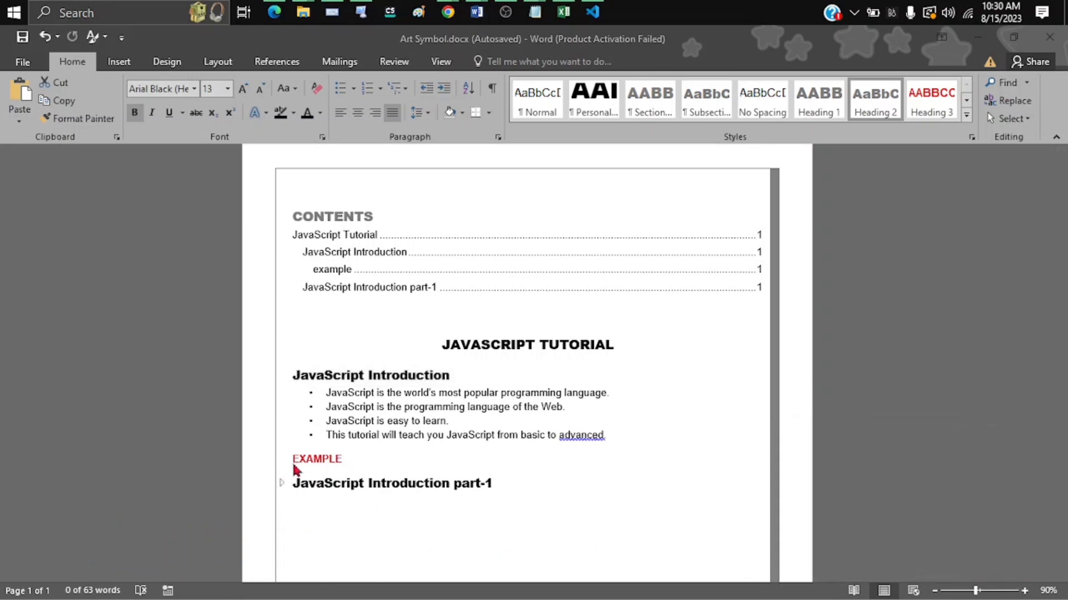
Switch the table of contents to the Automatic Table 2 format.
click(306, 173)
click(369, 367)
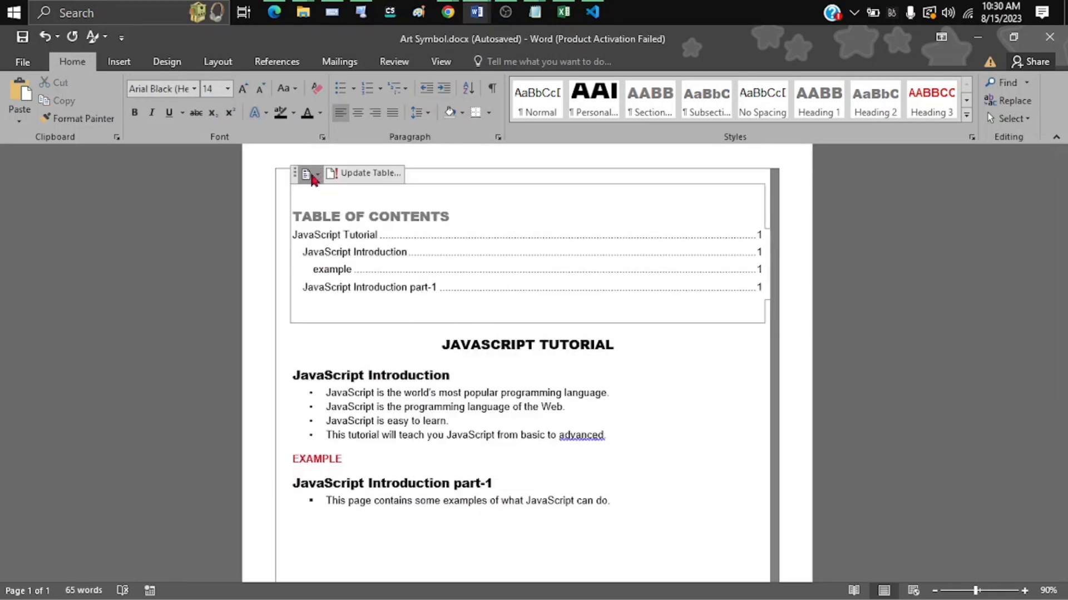
Try the Manual Table format for the table of contents and undo it.
click(320, 175)
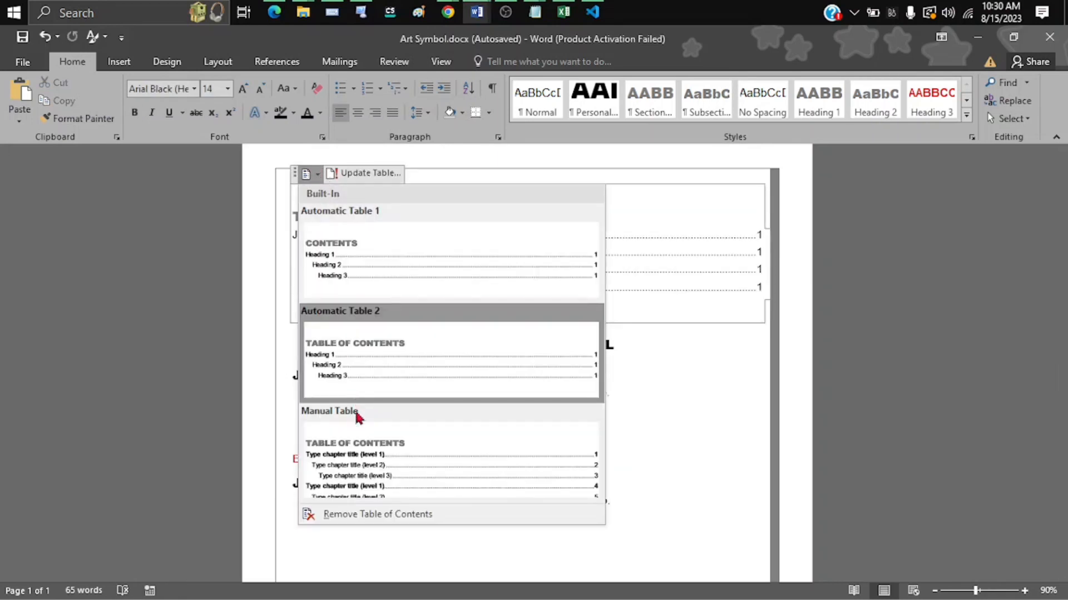
click(365, 455)
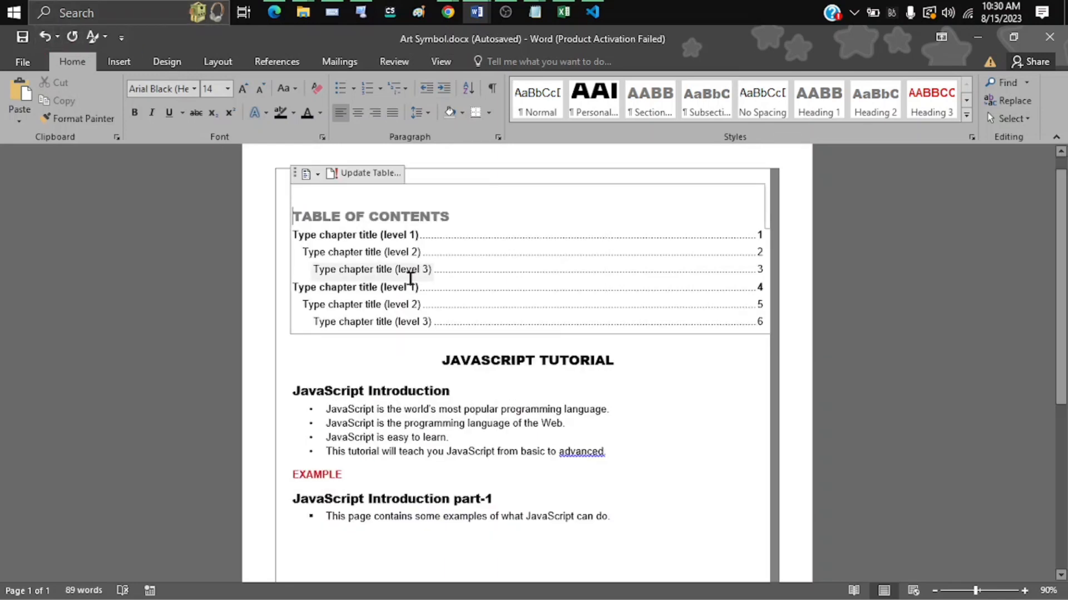
click(46, 37)
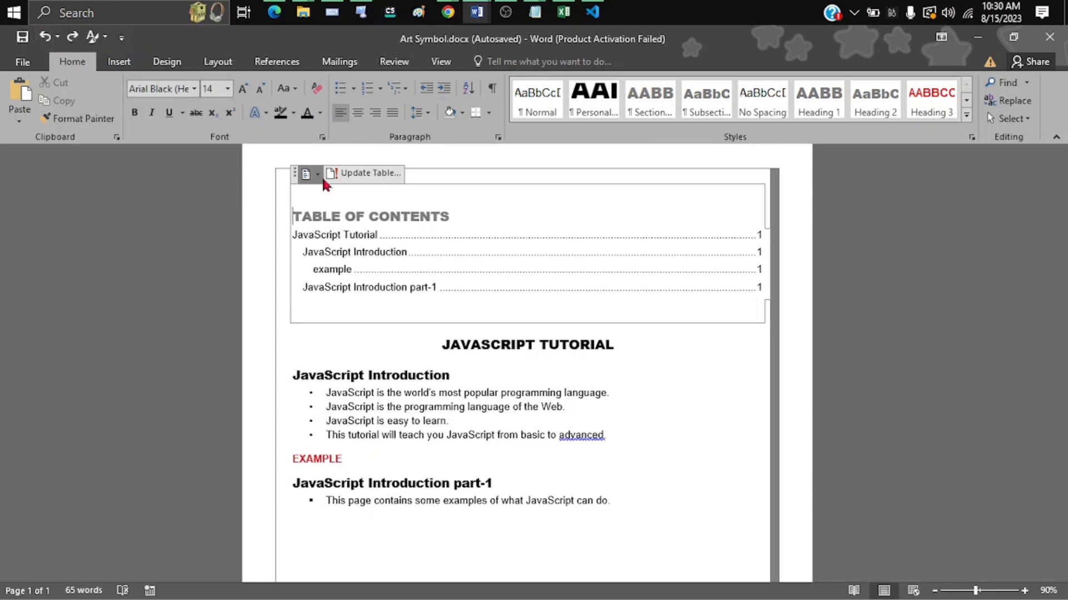
click(320, 176)
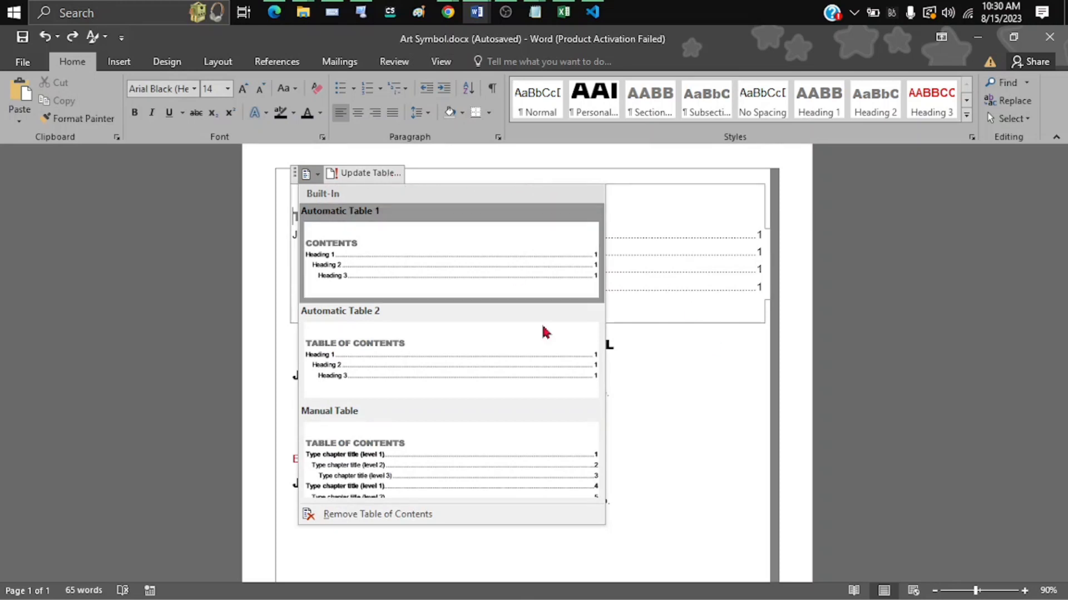
click(686, 404)
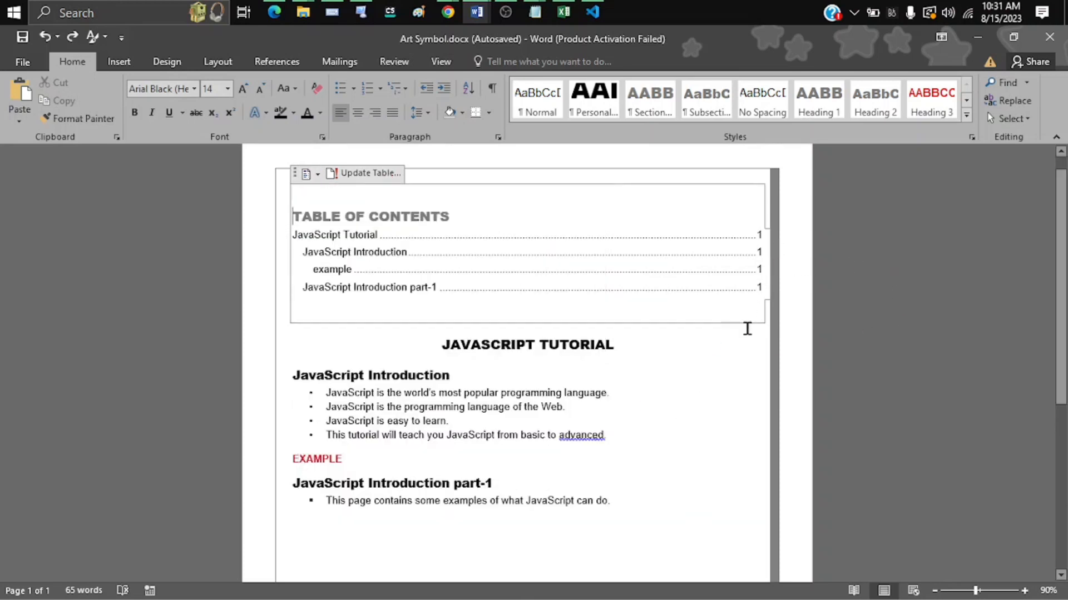
Move the JavaScript Introduction part-1 section onto the second page and update the entire table of contents.
ctrl+scroll(725, 385, down, 1)
scroll(724, 384, down, 5)
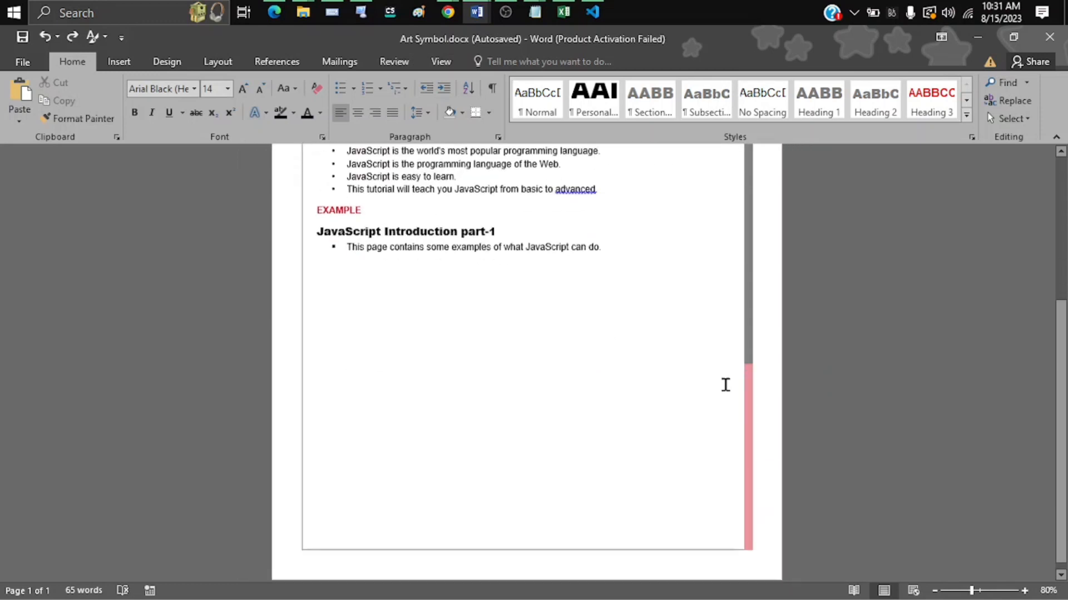
scroll(787, 438, up, 5)
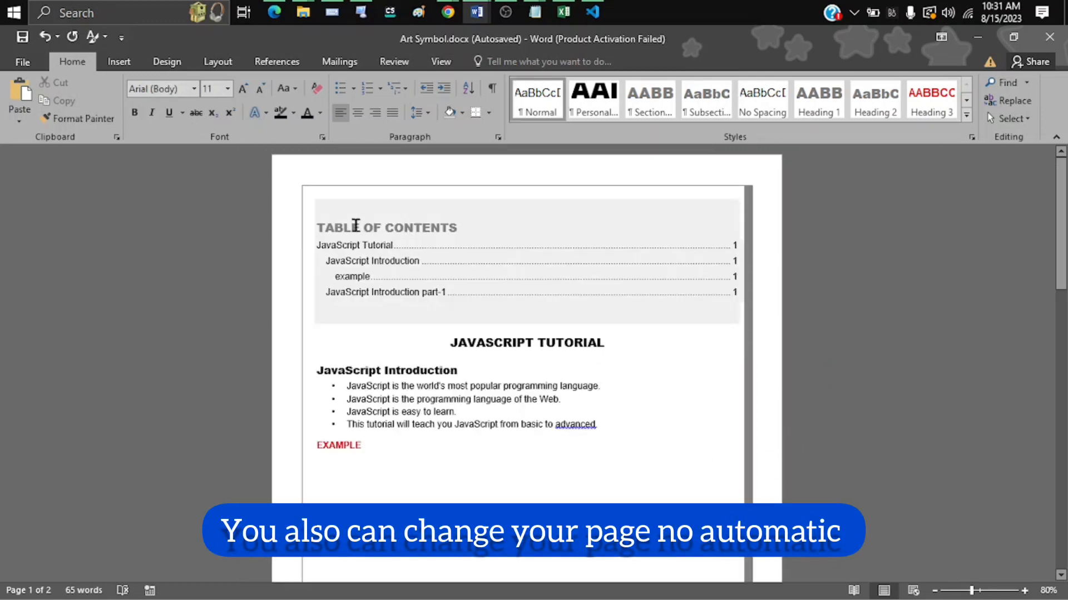
click(360, 228)
click(376, 192)
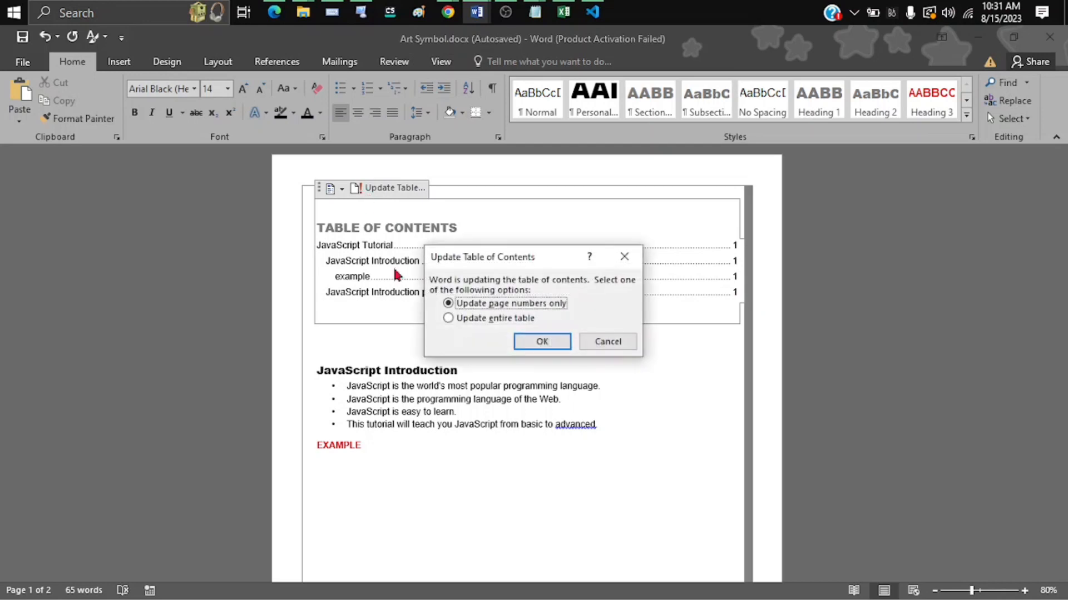
click(448, 319)
click(553, 348)
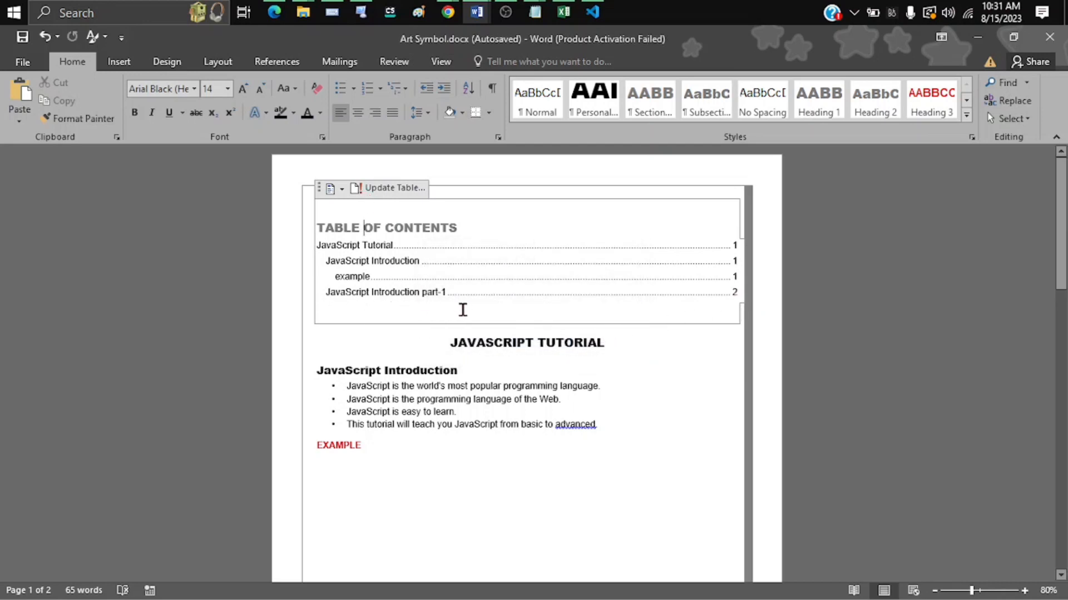
scroll(690, 353, down, 6)
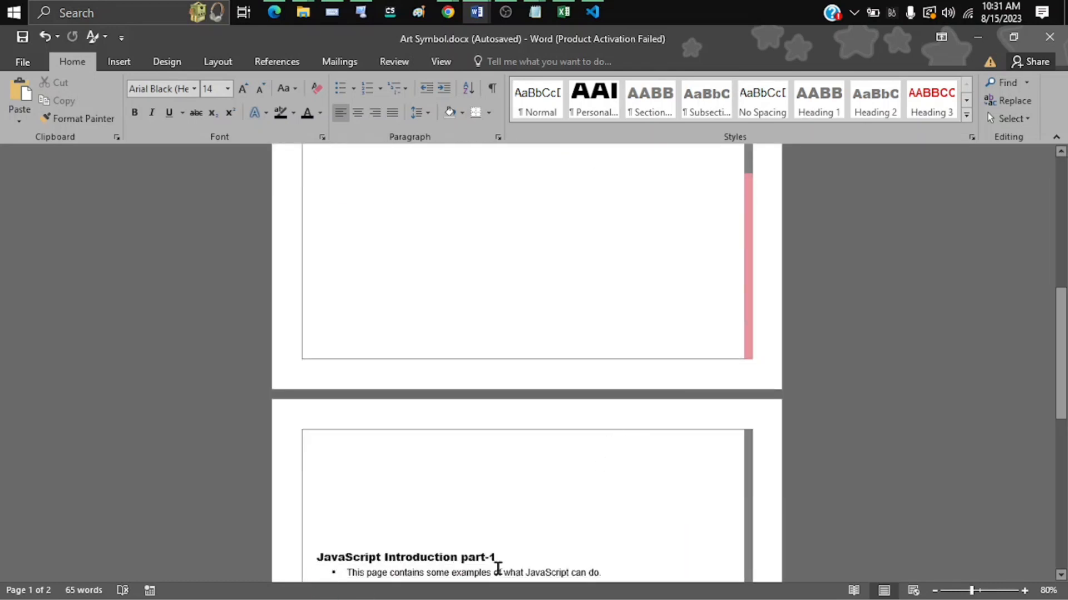
scroll(529, 452, down, 10)
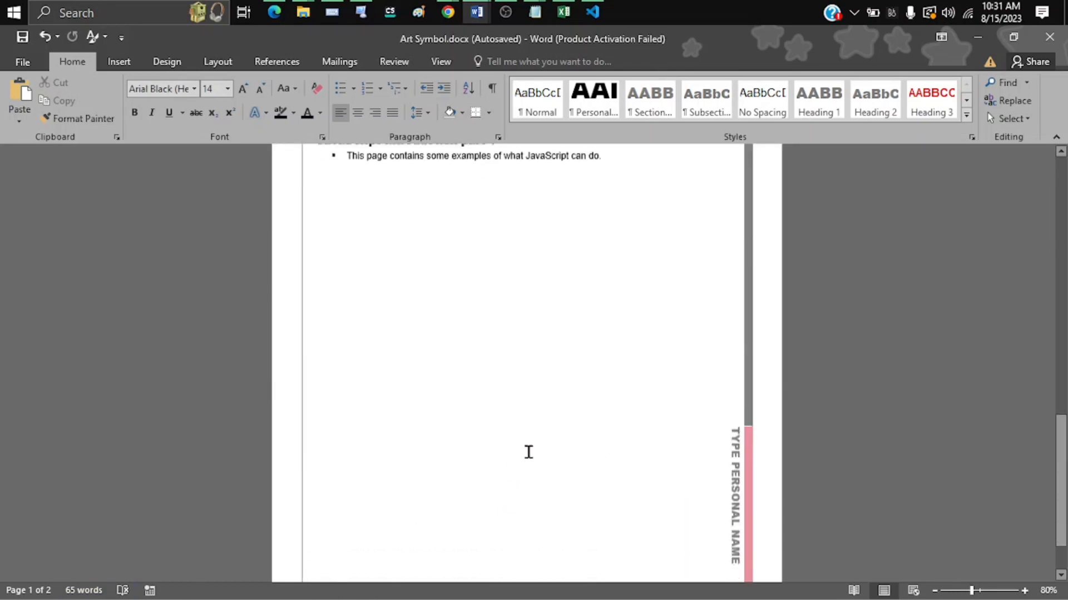
scroll(529, 452, up, 15)
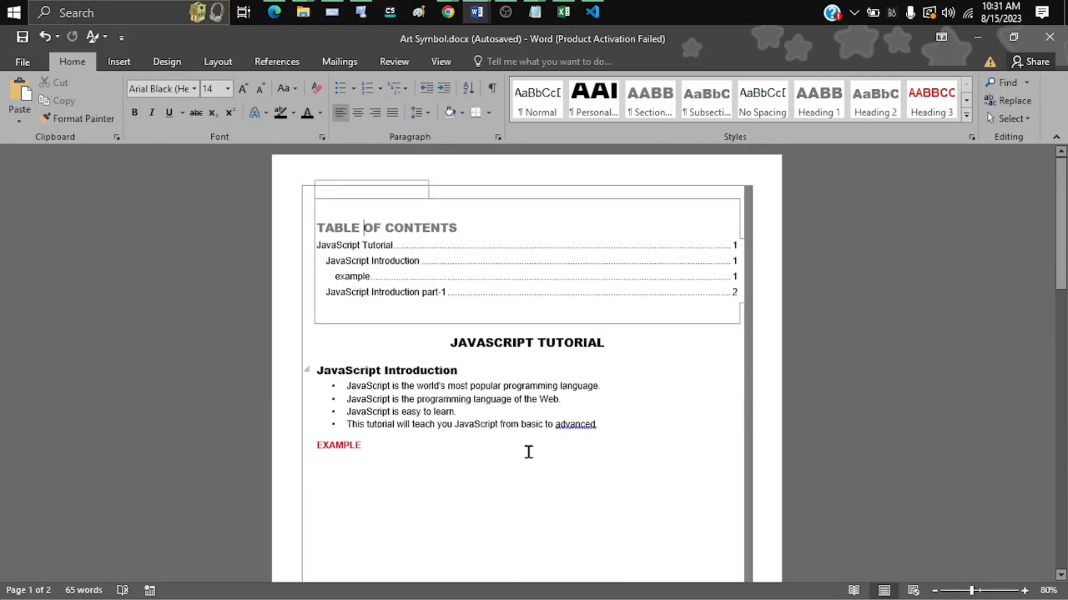